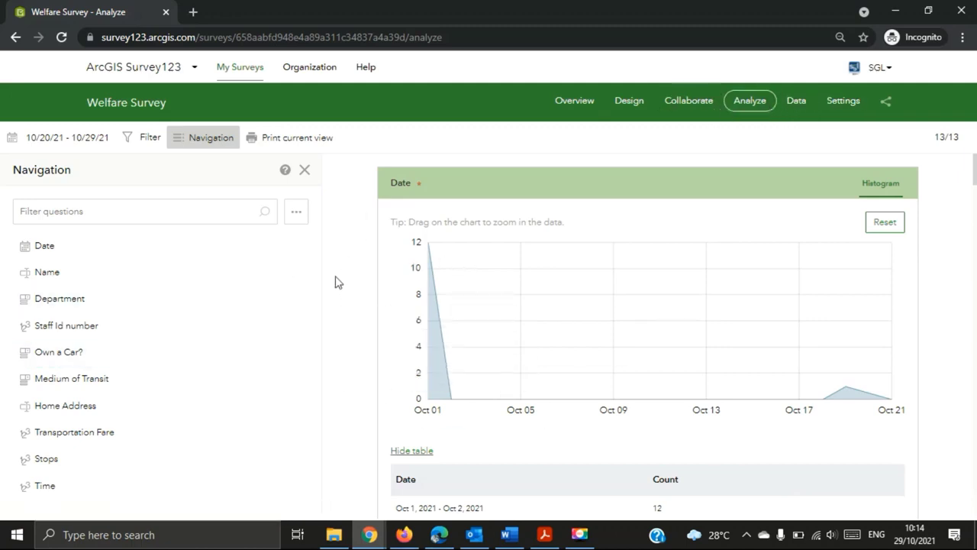
# - Examine the Date question's histogram and response counts in the Welfare Survey analysis
pyautogui.scroll(-4, 966, 168)
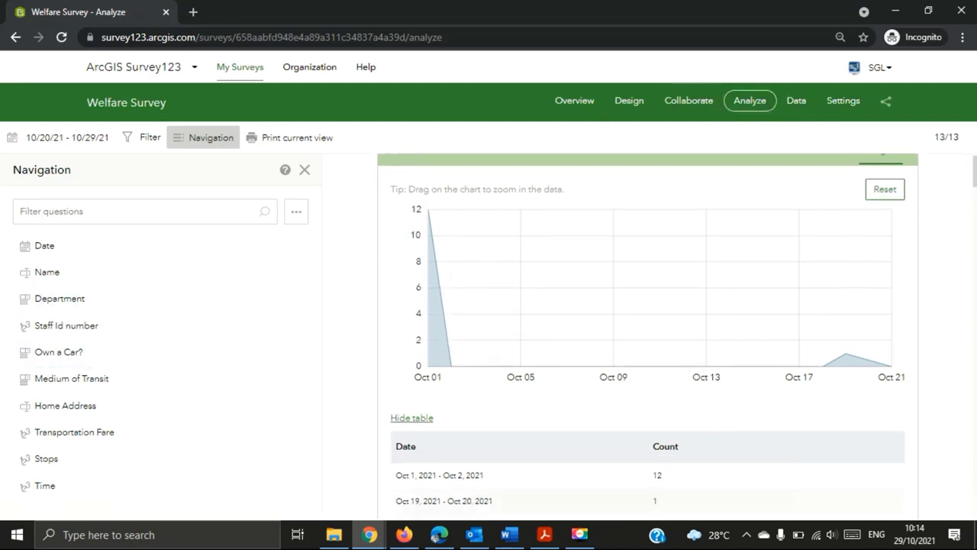
pyautogui.scroll(4, 967, 168)
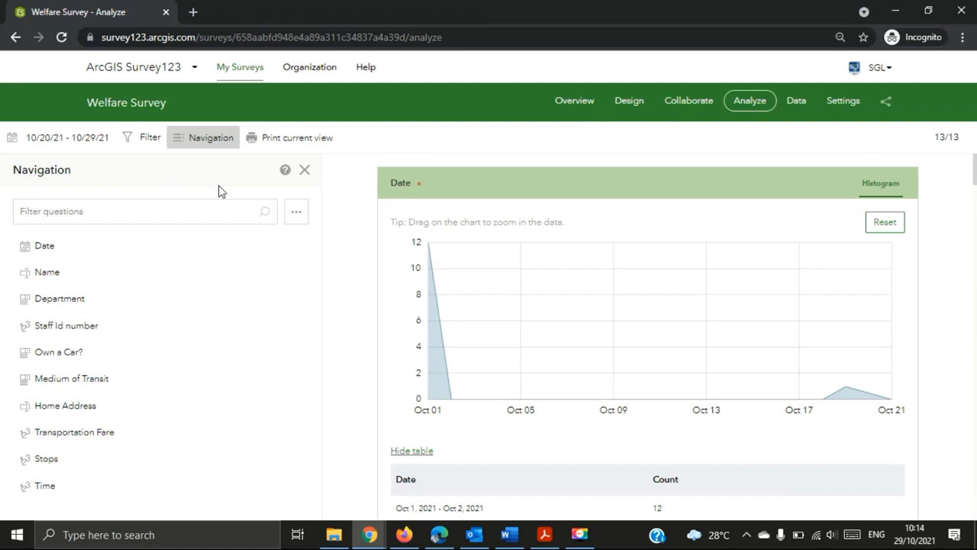
pyautogui.click(169, 243)
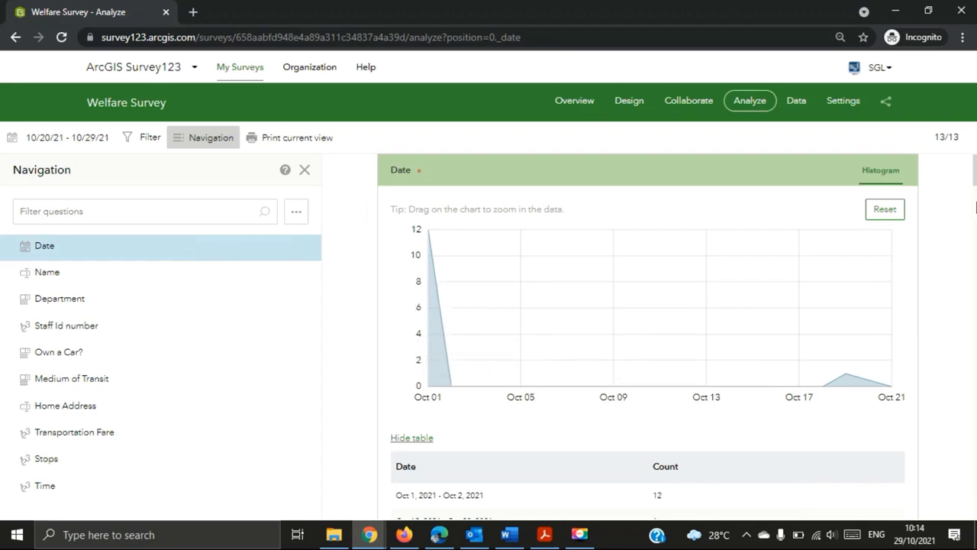
pyautogui.scroll(-1, 969, 169)
pyautogui.scroll(1, 974, 173)
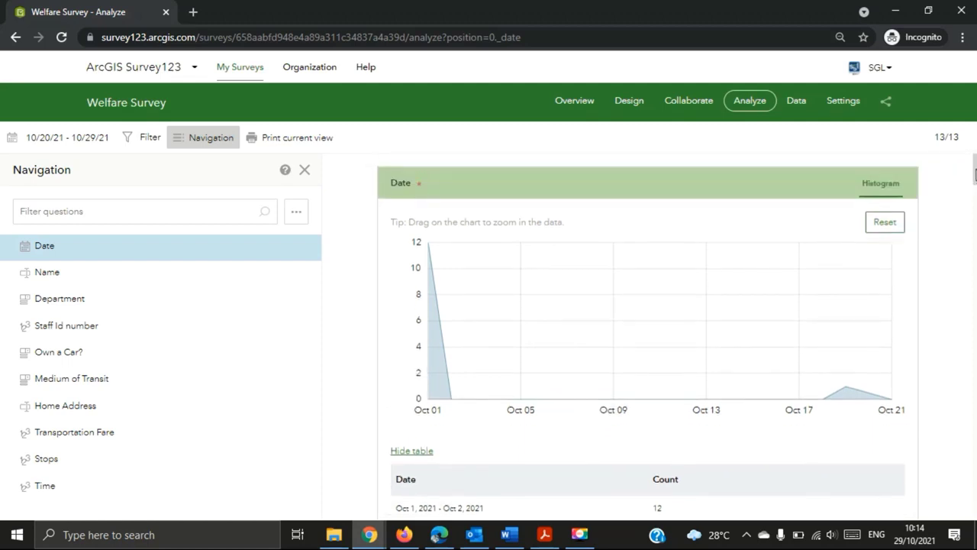
pyautogui.moveTo(433, 371)
pyautogui.moveTo(851, 395)
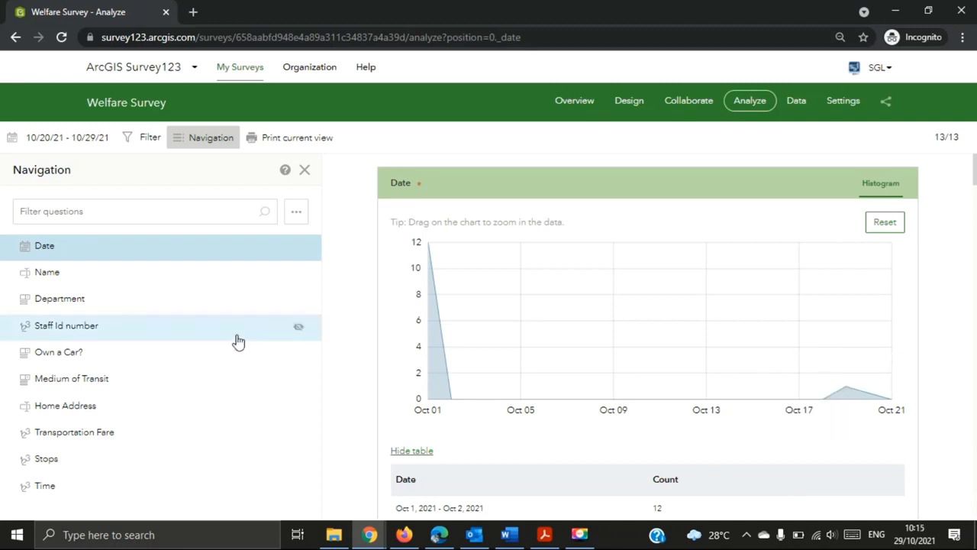
# - Go to the Name question's results and read through the table of individual responses
pyautogui.click(36, 285)
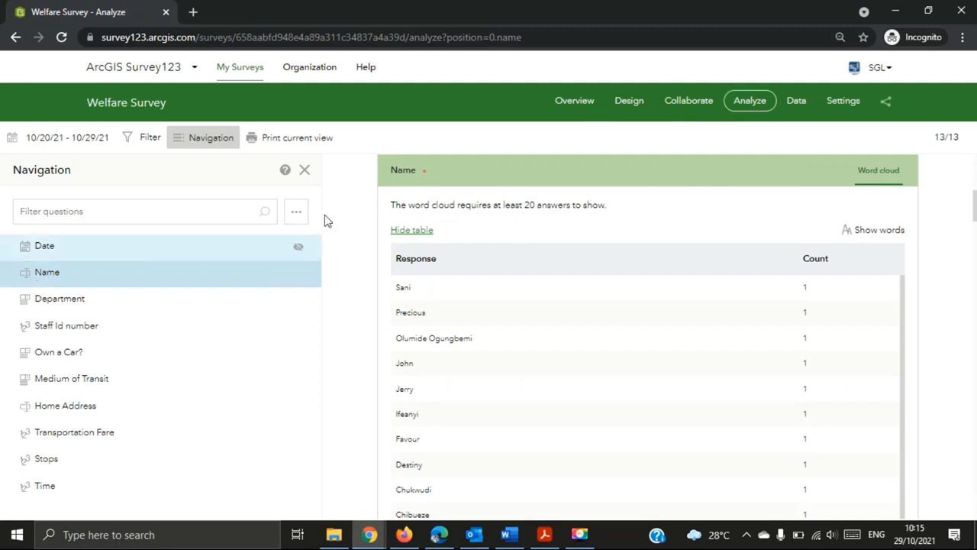
pyautogui.moveTo(971, 195); pyautogui.dragTo(973, 214)
pyautogui.scroll(2, 648, 333)
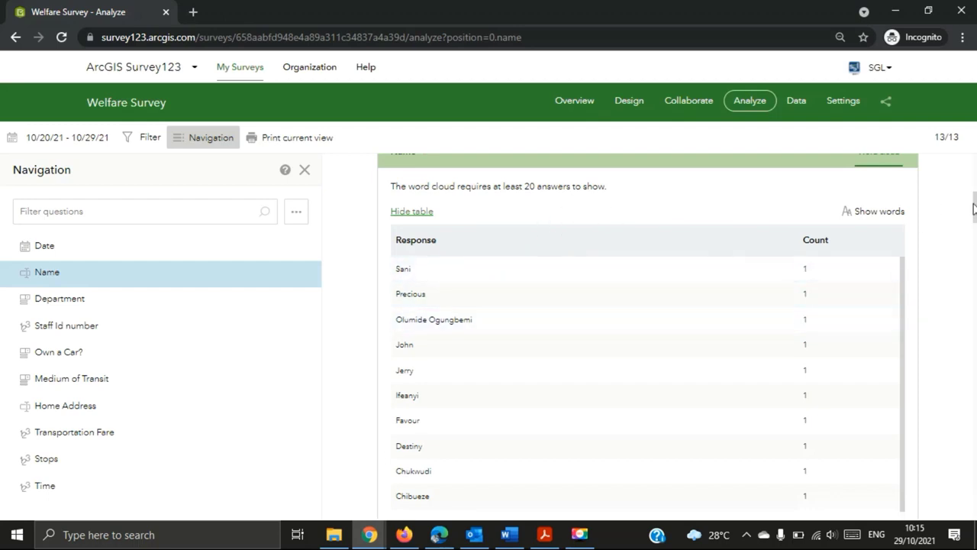
pyautogui.scroll(-1, 975, 204)
pyautogui.scroll(1, 975, 204)
pyautogui.scroll(1, 975, 205)
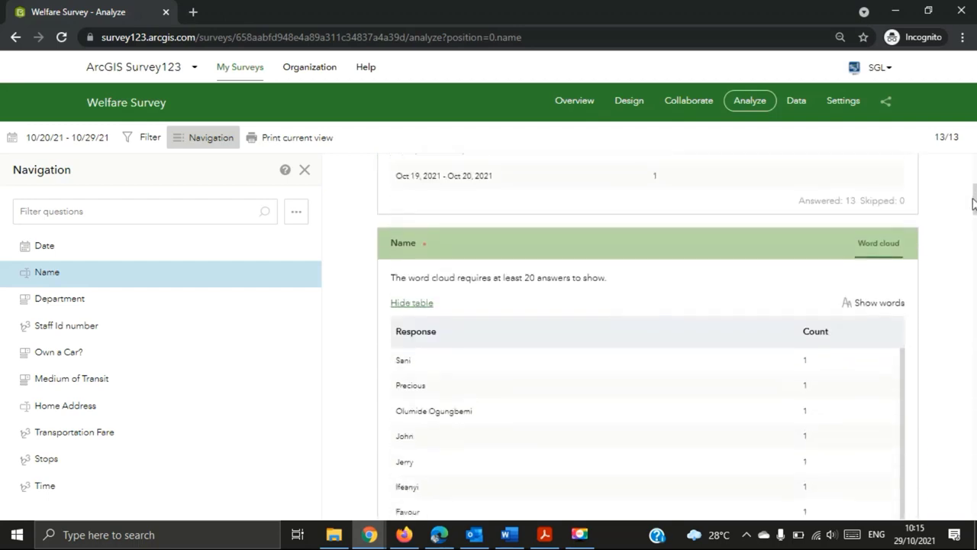
pyautogui.scroll(-1, 974, 210)
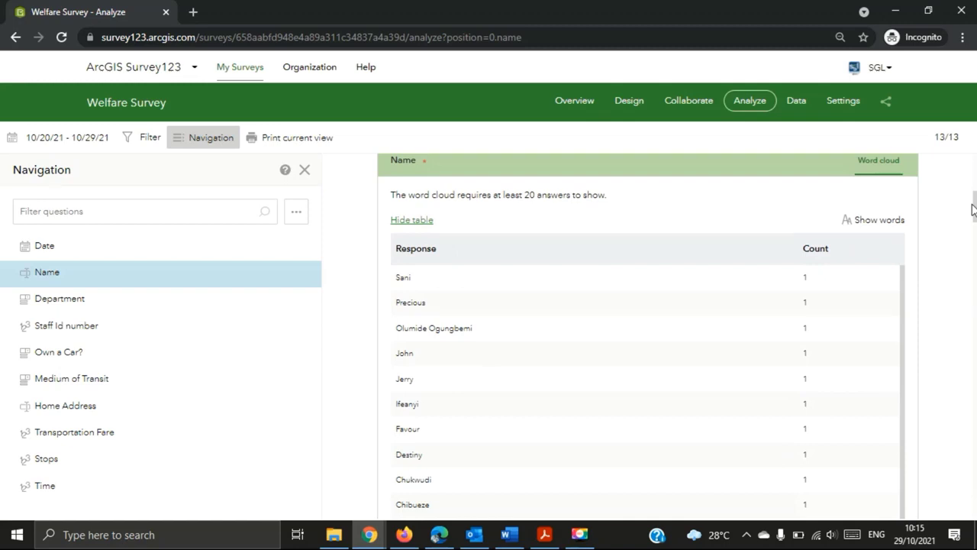
pyautogui.scroll(-2, 973, 205)
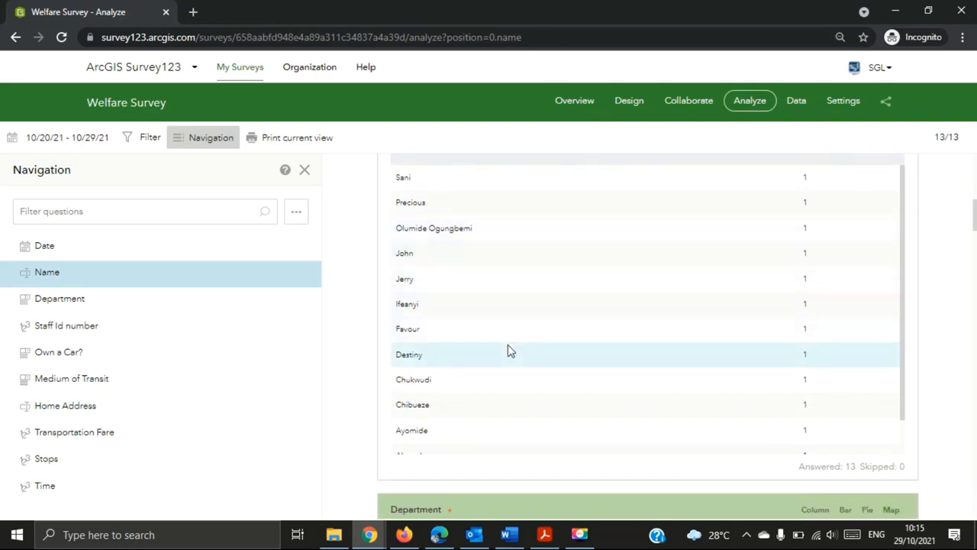
pyautogui.scroll(-1, 510, 350)
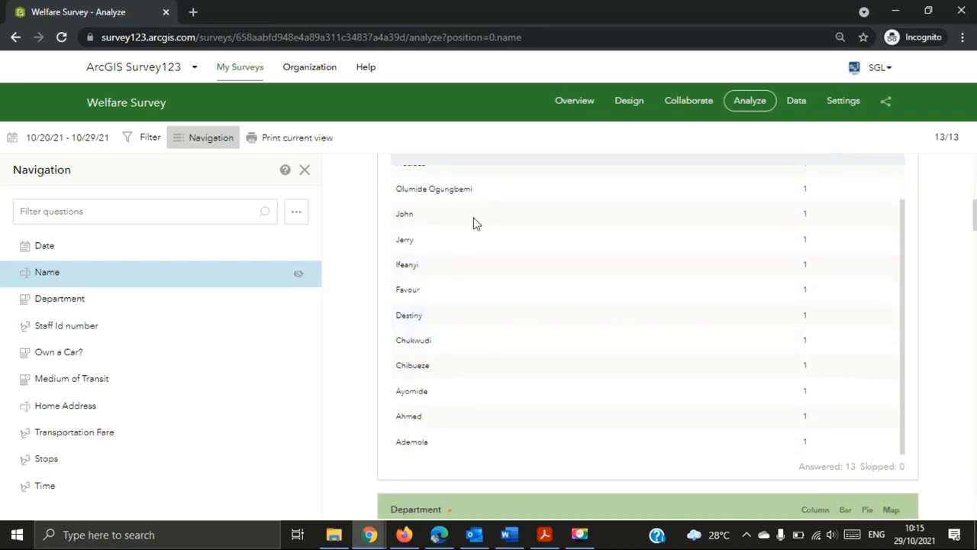
pyautogui.scroll(1, 717, 199)
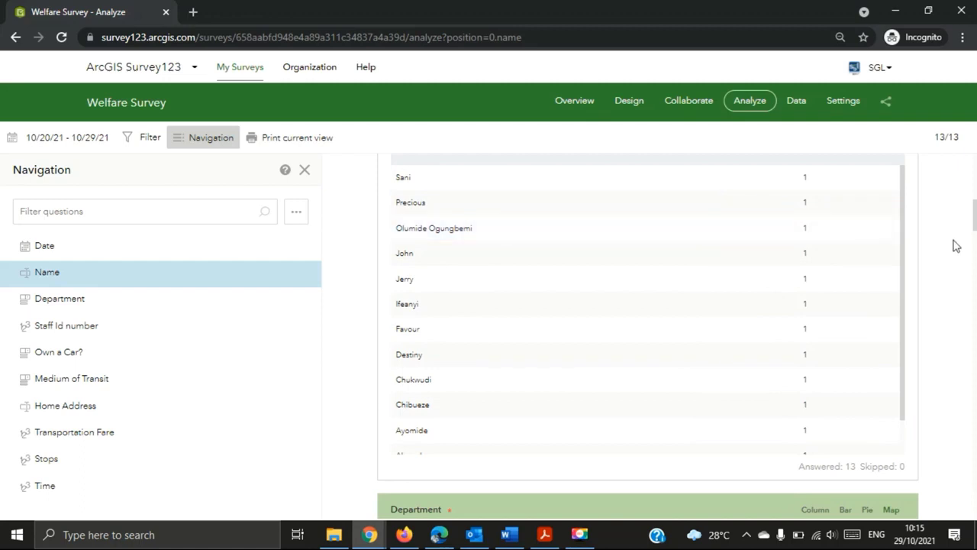
# - Switch the Name question's table to show individual words instead of full responses and look through it
pyautogui.scroll(2, 945, 253)
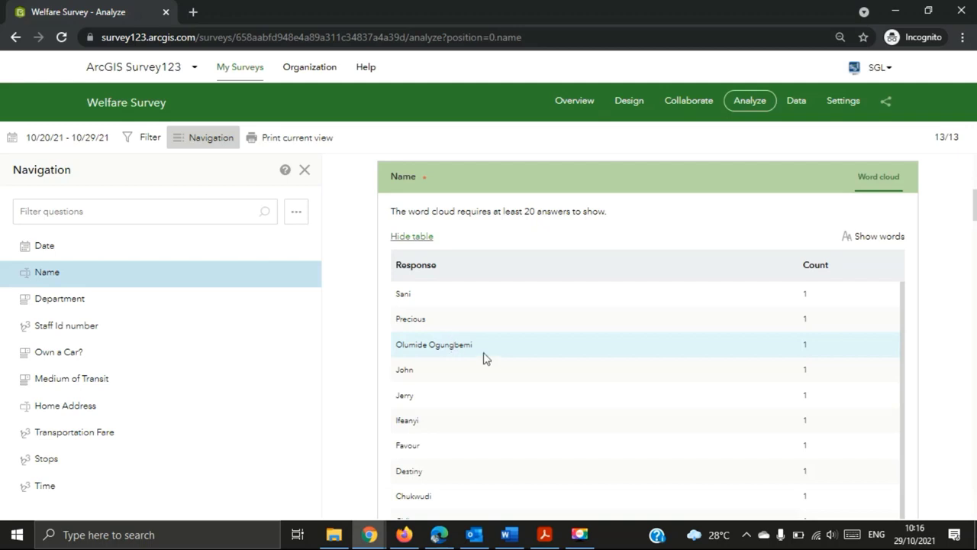
pyautogui.click(875, 242)
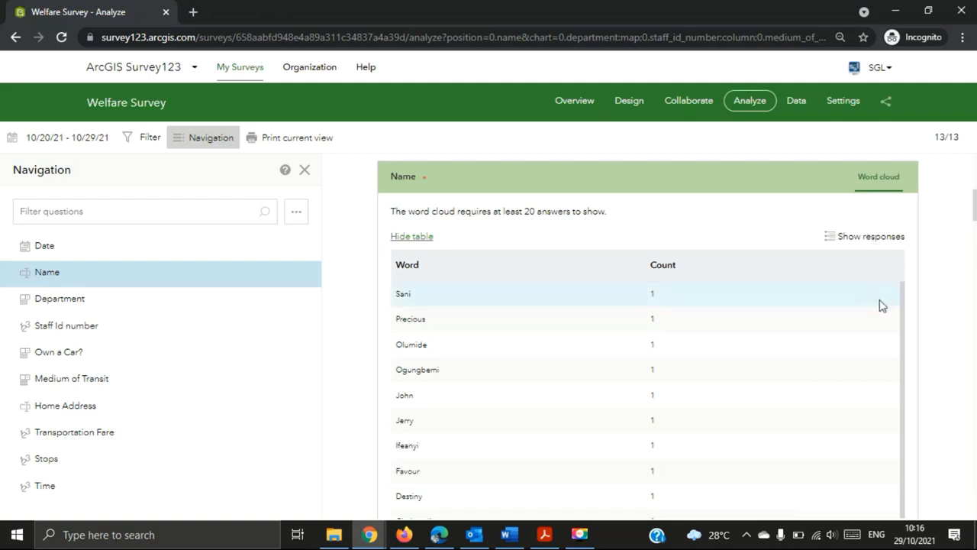
pyautogui.moveTo(902, 312)
pyautogui.mouseDown()
pyautogui.moveTo(898, 397)
pyautogui.moveTo(901, 330)
pyautogui.mouseUp()
# - Go to the Department question's results and look over its response map
pyautogui.click(92, 309)
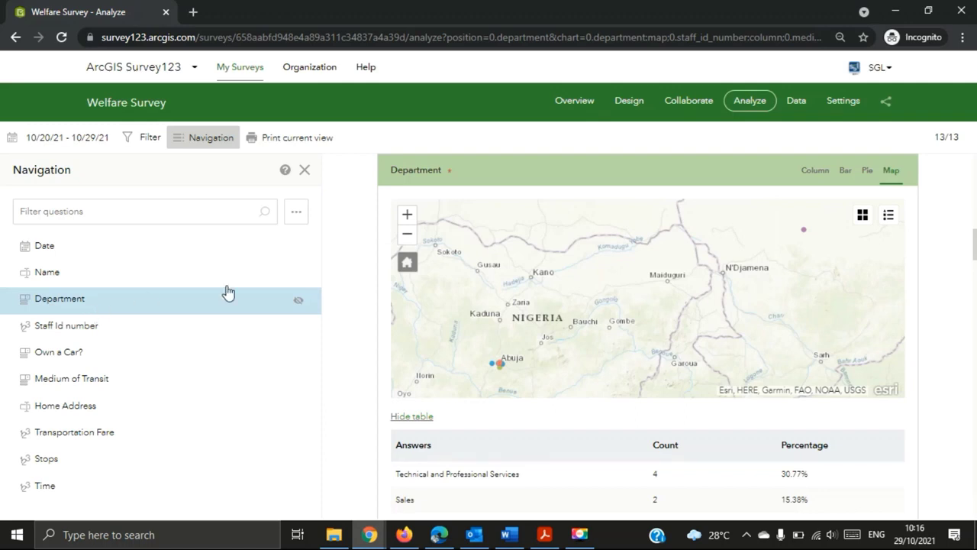
pyautogui.moveTo(975, 246); pyautogui.dragTo(975, 251)
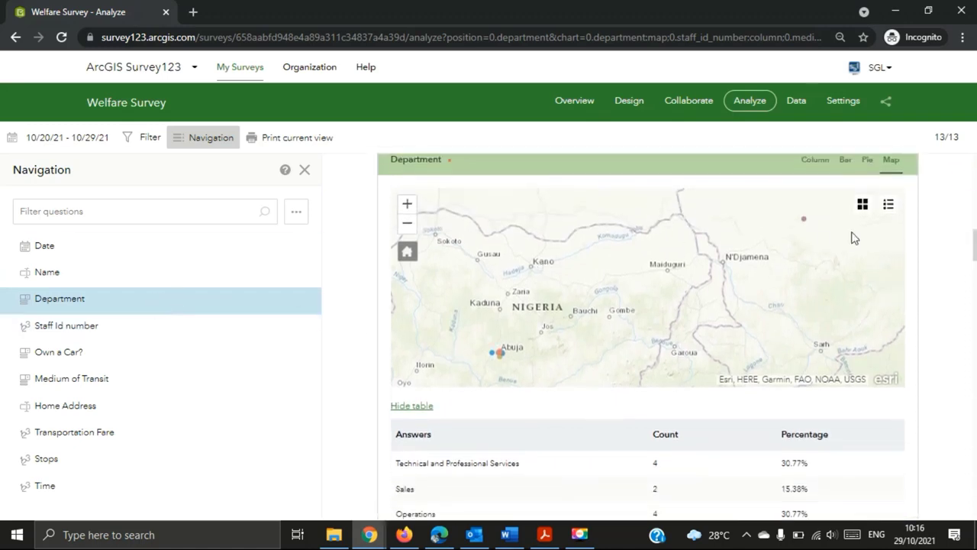
pyautogui.scroll(2, 972, 241)
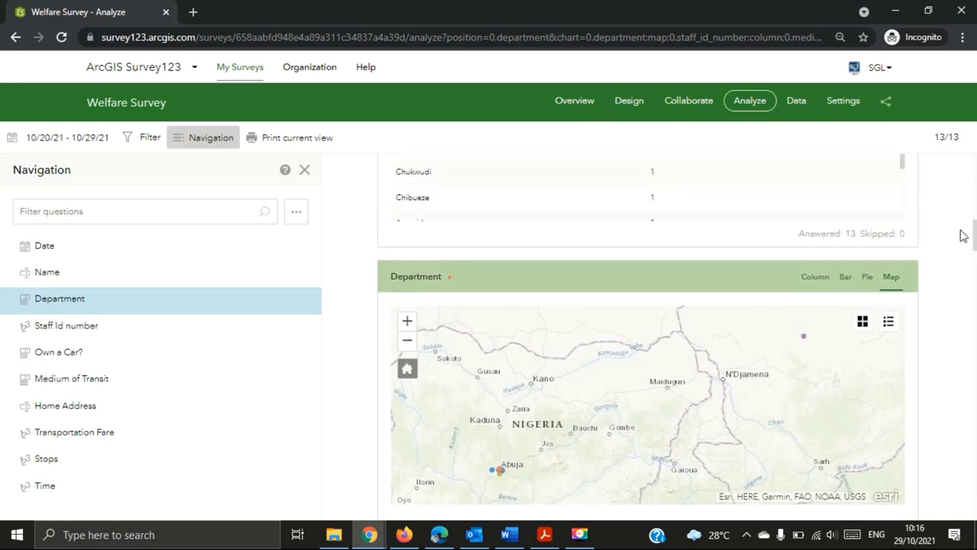
# - Open the survey design and inspect the Department dropdown question's settings and choices
pyautogui.click(630, 105)
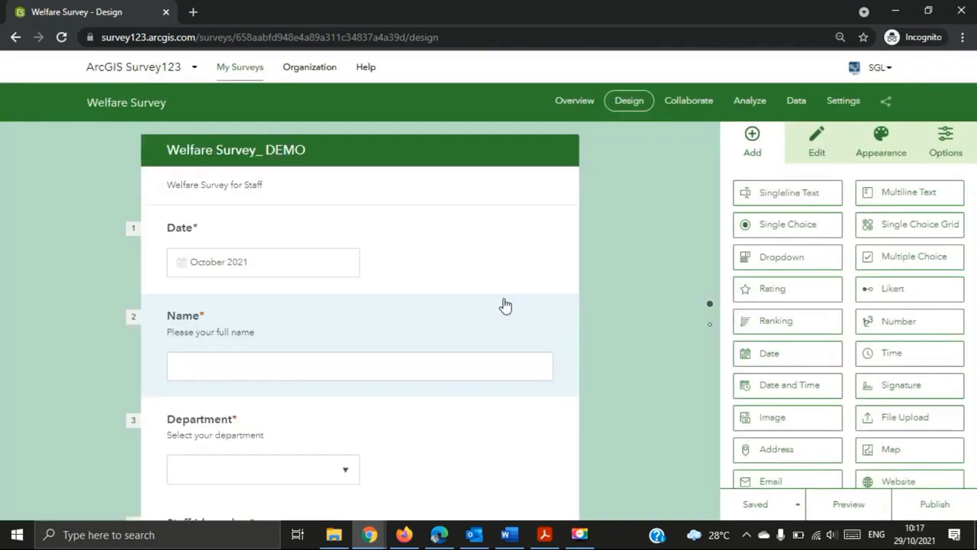
pyautogui.scroll(-1, 475, 380)
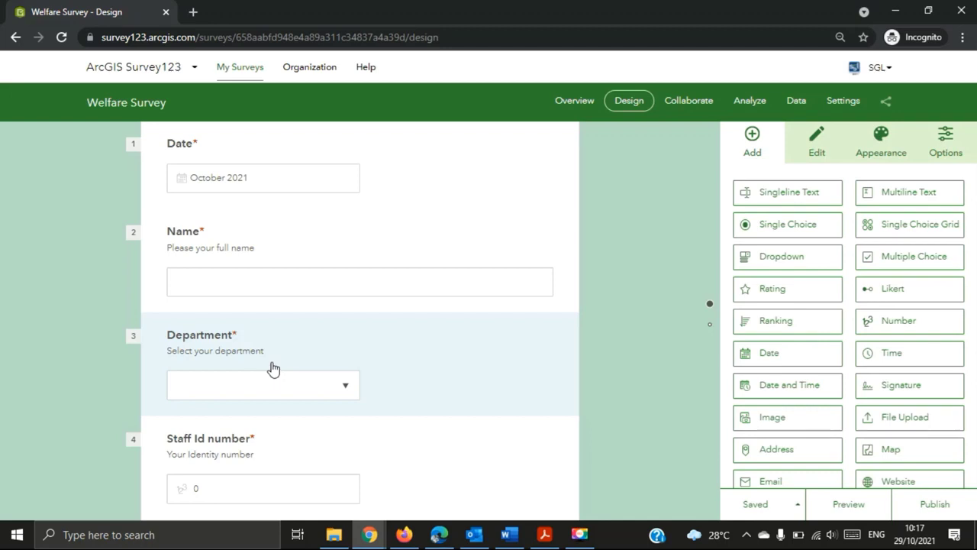
pyautogui.click(333, 369)
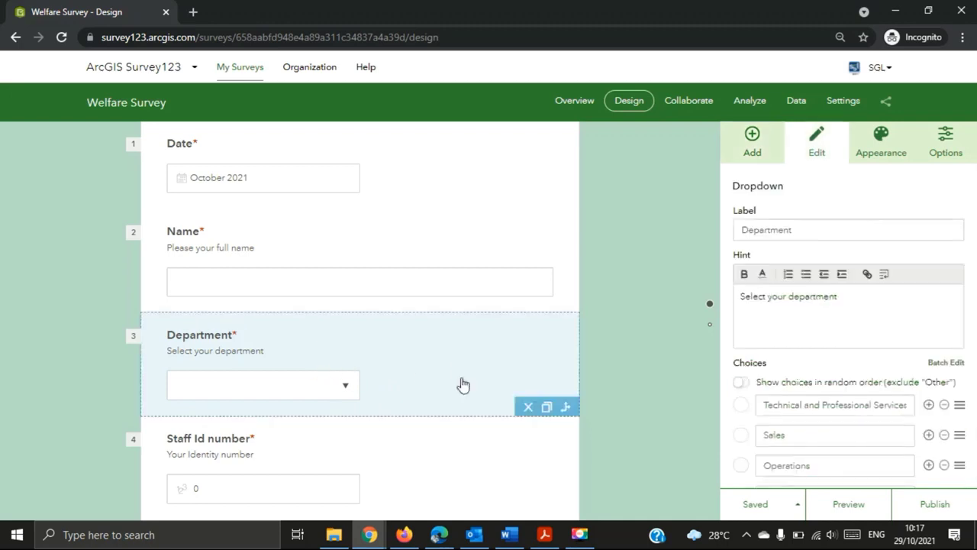
pyautogui.scroll(-2, 834, 386)
pyautogui.scroll(-1, 834, 386)
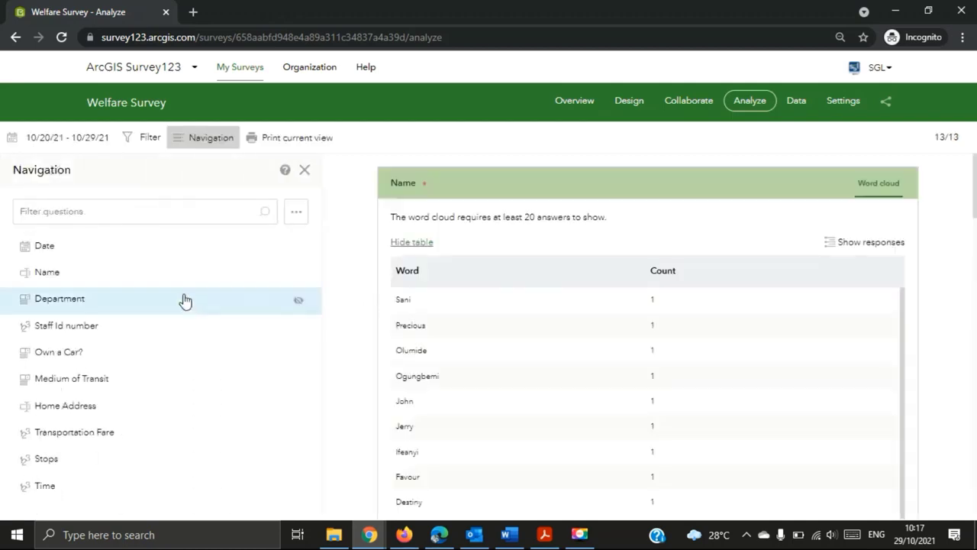
# - Return to the Department question's map and answer table in the survey analysis
pyautogui.click(104, 307)
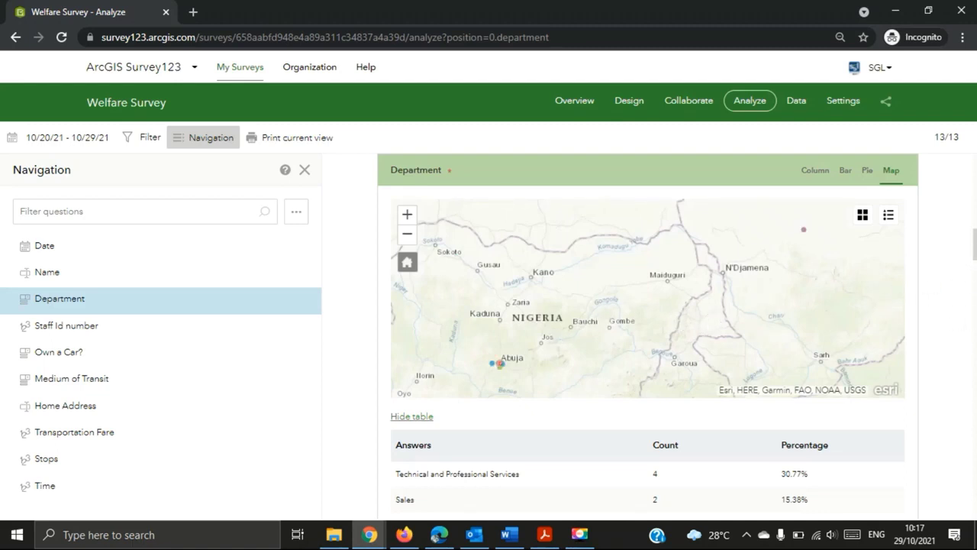
pyautogui.scroll(-2, 975, 248)
pyautogui.scroll(2, 974, 248)
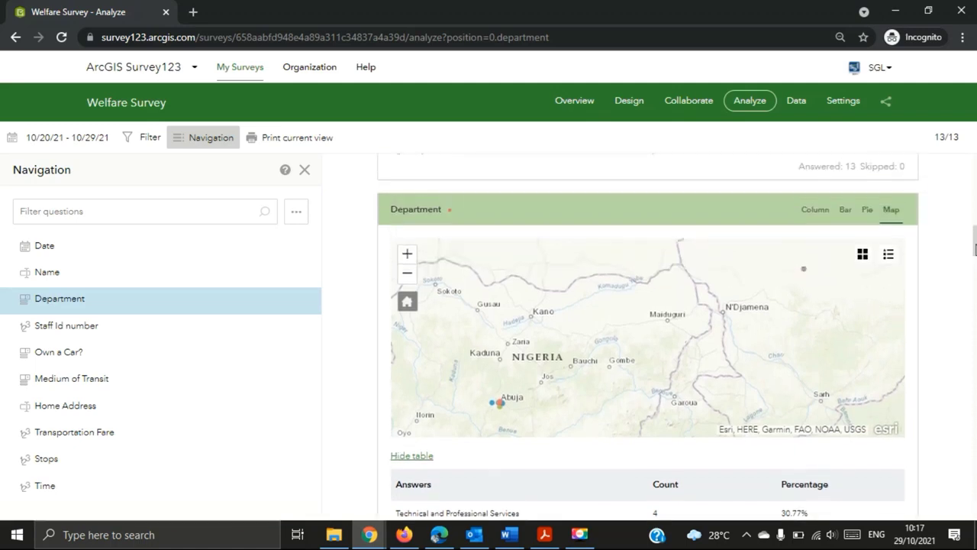
pyautogui.scroll(-1, 975, 248)
pyautogui.scroll(1, 974, 247)
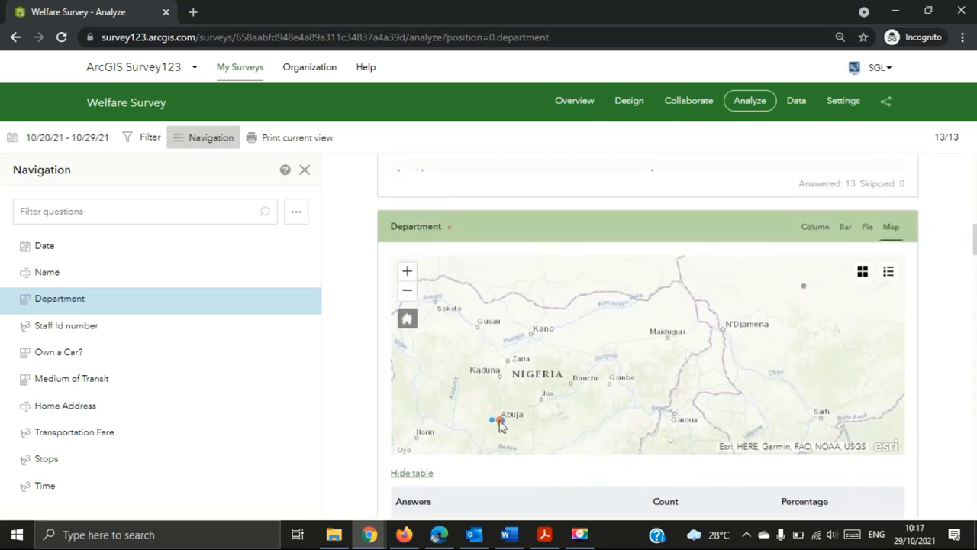
# - Inspect the points around Abuja on the Department map up close and check their colours against the legend
pyautogui.scroll(1, 491, 436)
pyautogui.scroll(1, 491, 436)
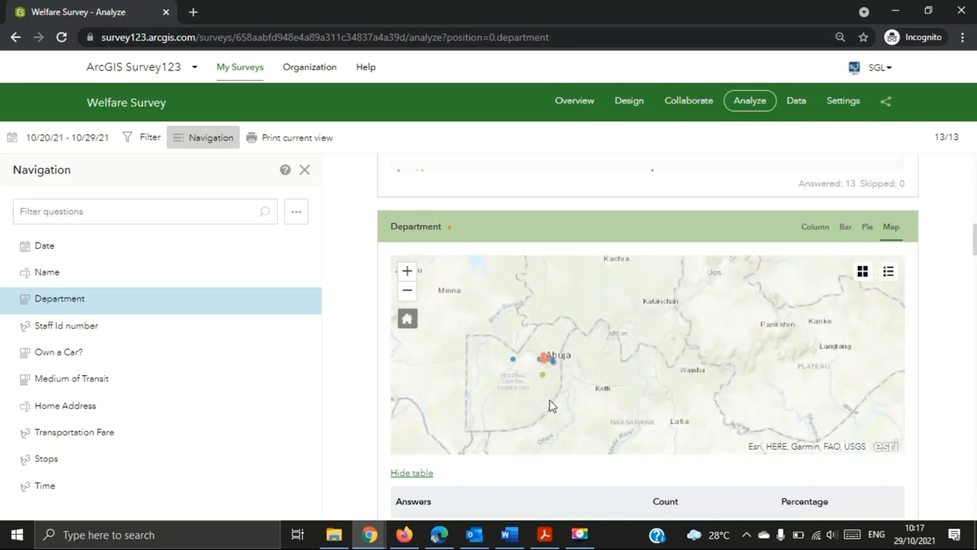
pyautogui.scroll(3, 547, 381)
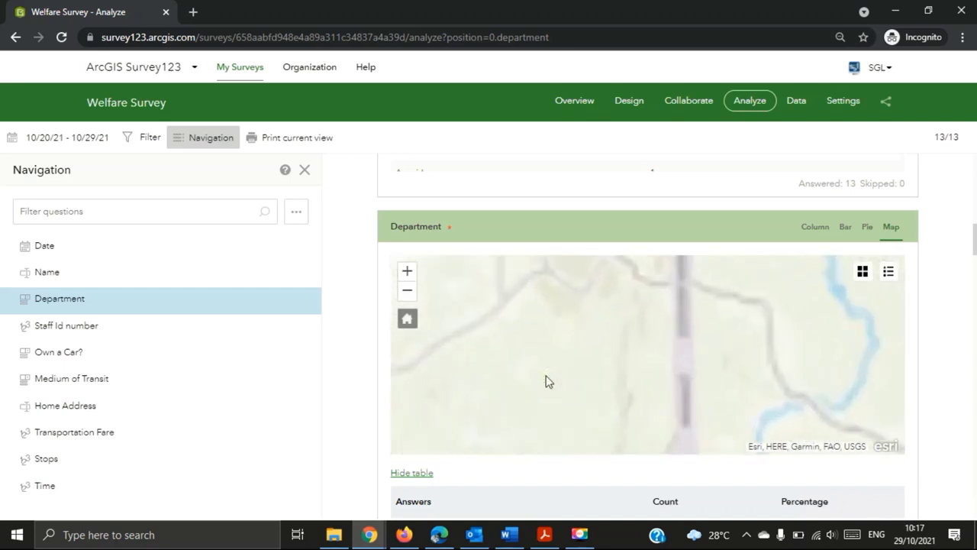
pyautogui.scroll(1, 547, 381)
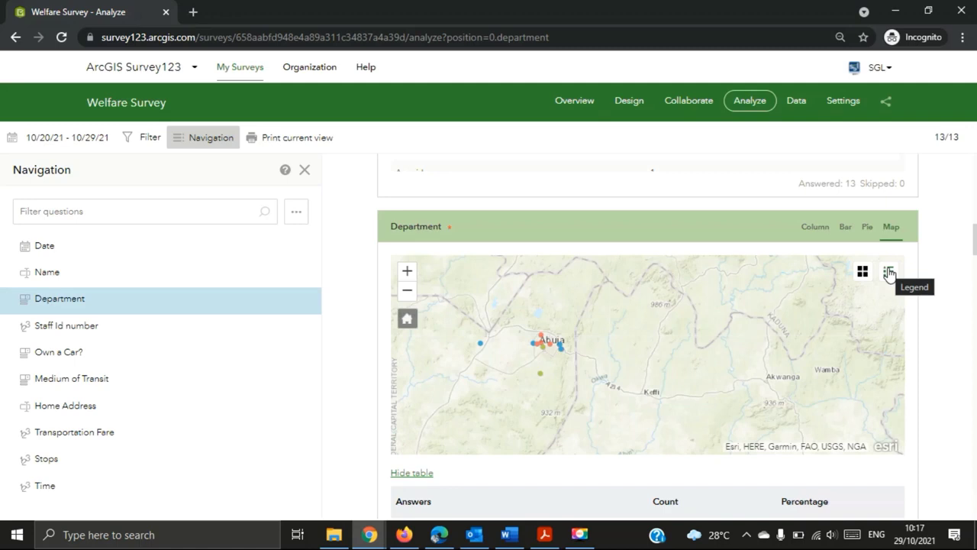
pyautogui.click(890, 272)
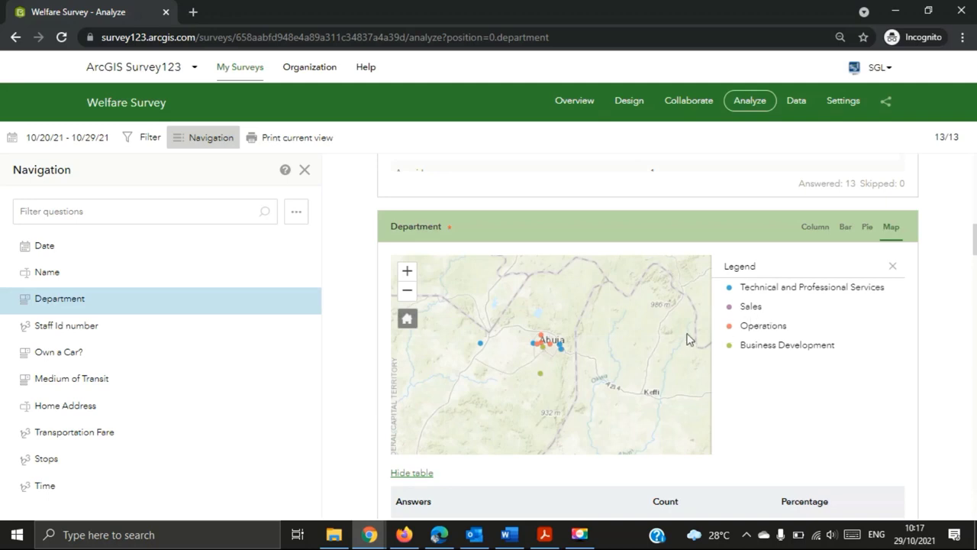
pyautogui.click(893, 266)
# - Show the Department results as a pie chart and check the response count of each slice
pyautogui.click(874, 236)
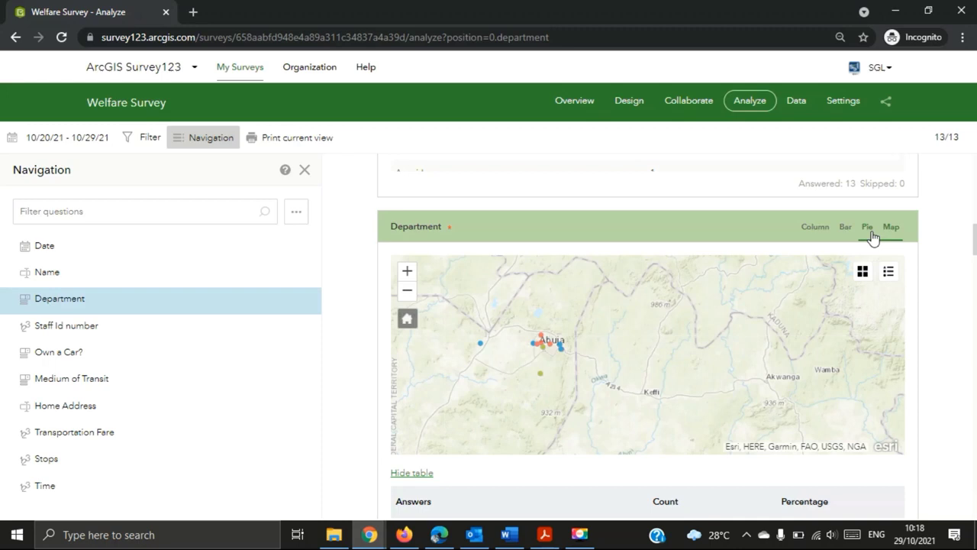
pyautogui.click(874, 237)
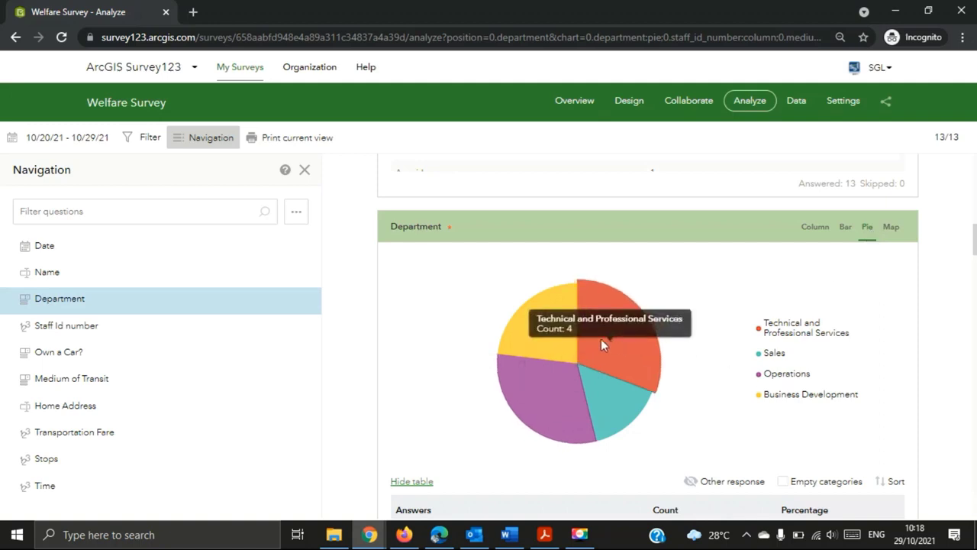
pyautogui.moveTo(544, 333)
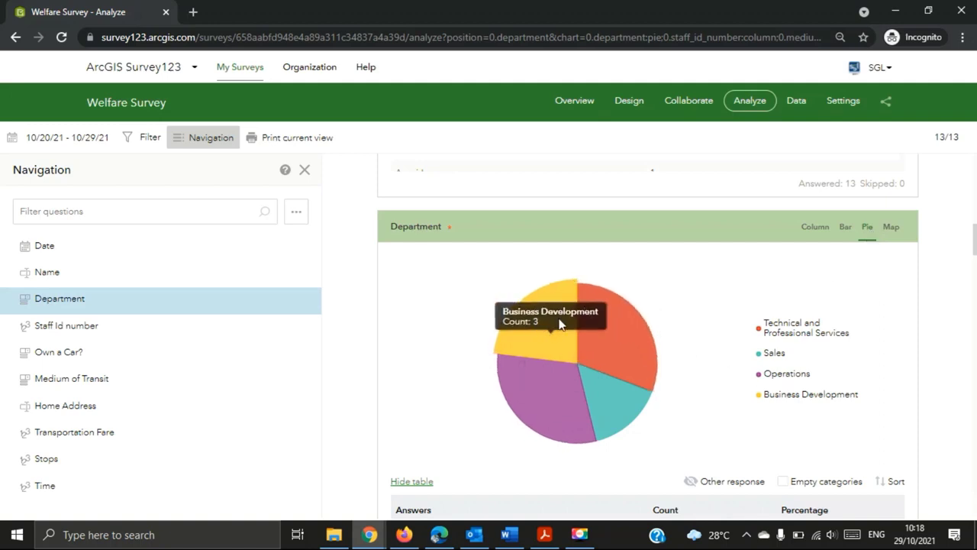
pyautogui.moveTo(604, 336)
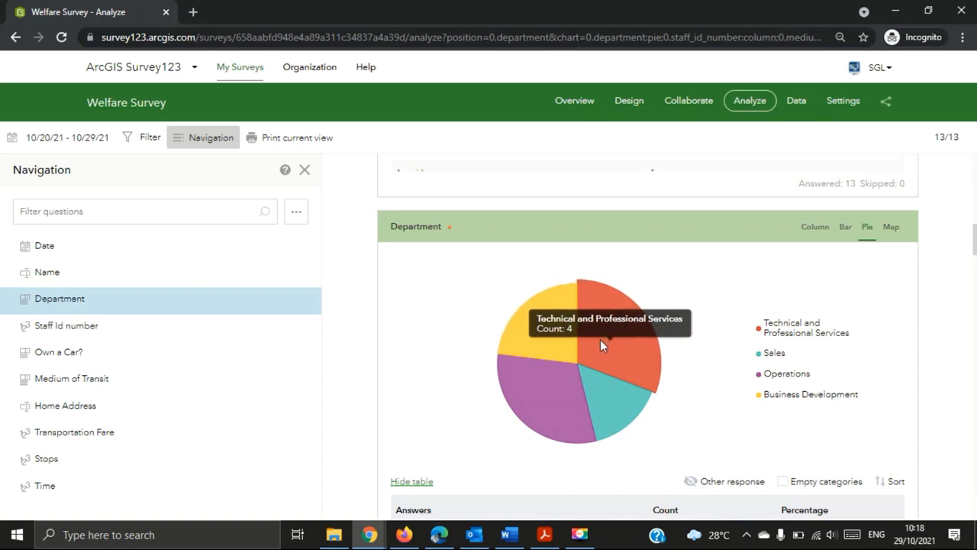
pyautogui.moveTo(559, 394)
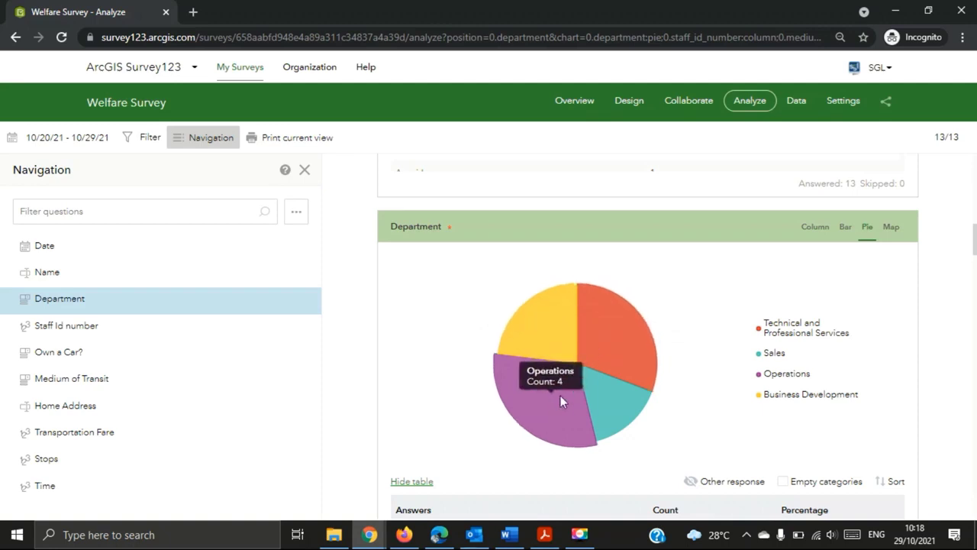
pyautogui.moveTo(607, 393)
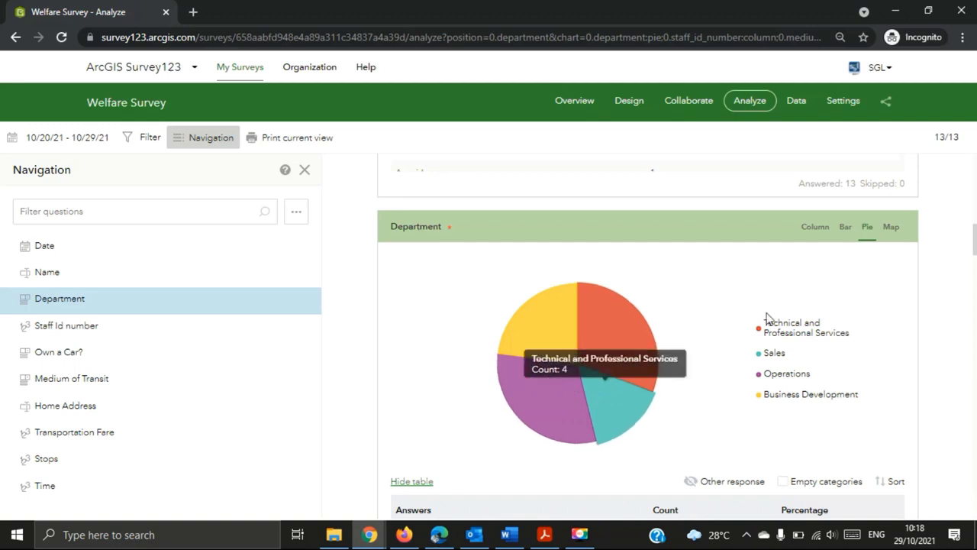
# - Compare the Department results as a bar chart and a column chart, and return to the map
pyautogui.click(848, 228)
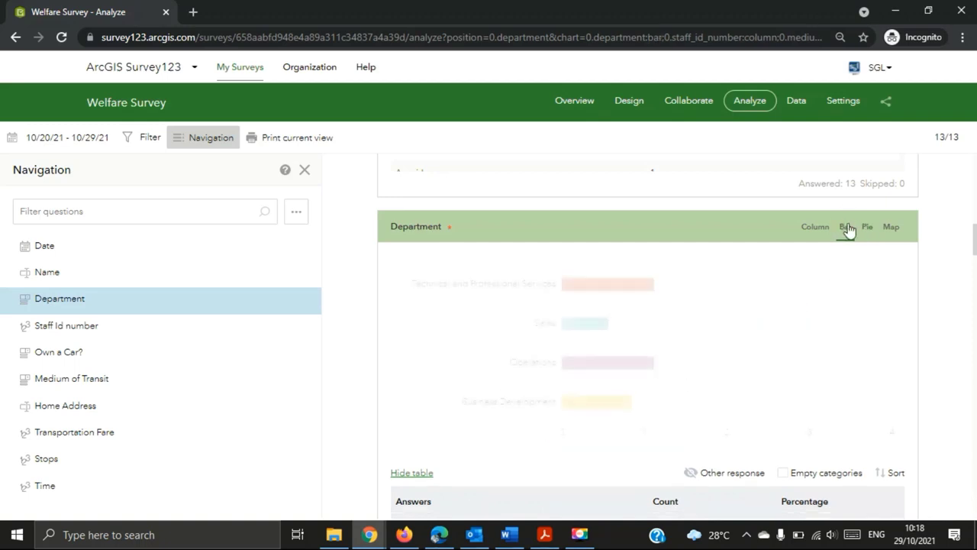
pyautogui.click(814, 229)
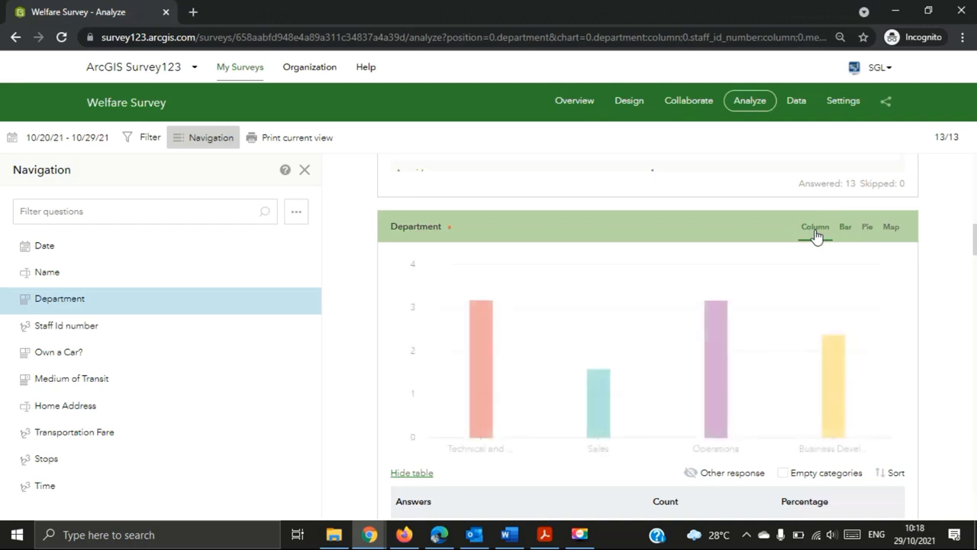
pyautogui.click(891, 229)
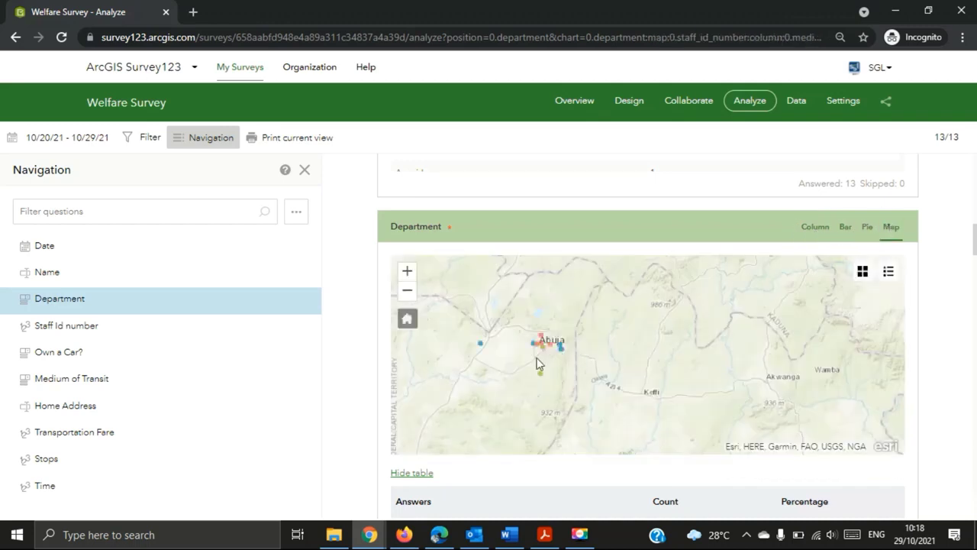
# - Examine the Department points around Abuja at local and regional scale, check their colours against the legend, and close the legend
pyautogui.scroll(3, 541, 349)
pyautogui.scroll(-4, 541, 353)
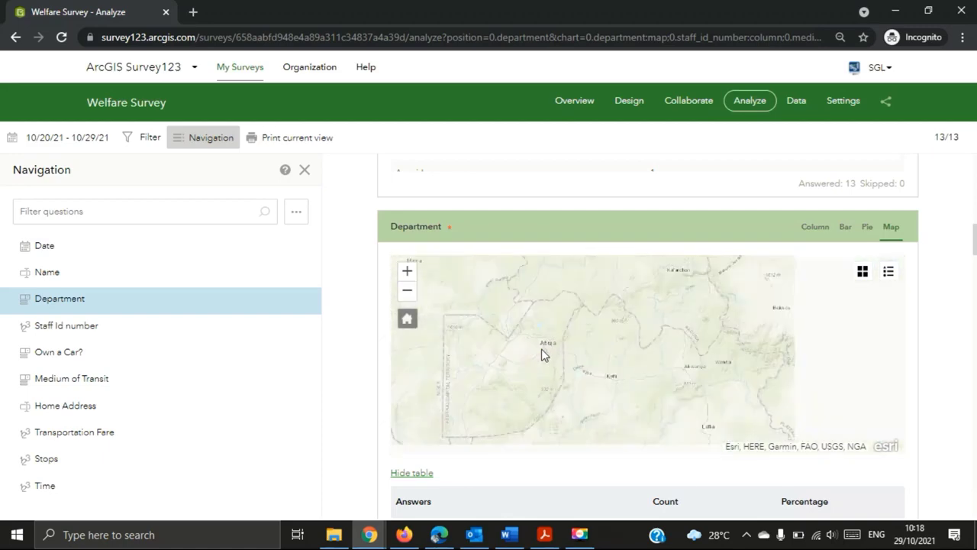
pyautogui.scroll(4, 538, 353)
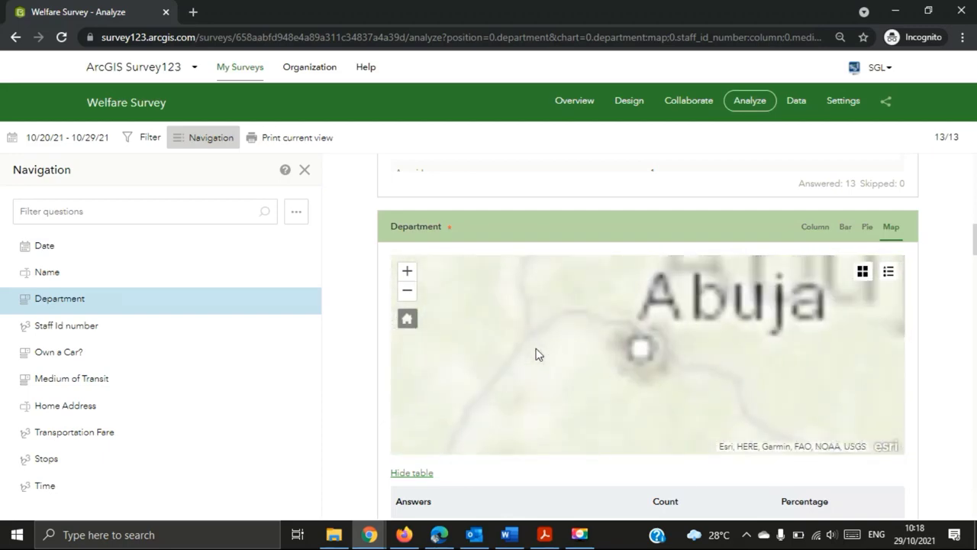
pyautogui.scroll(-4, 538, 354)
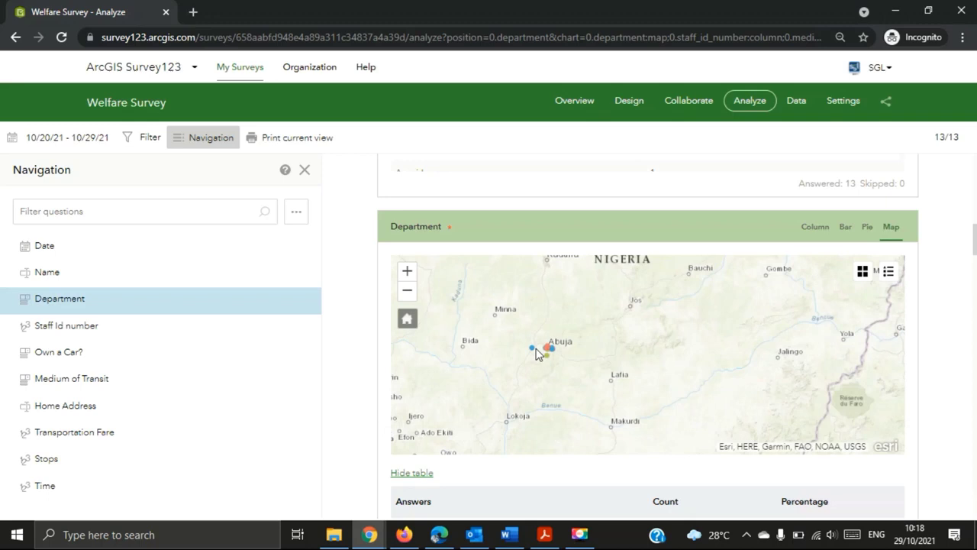
pyautogui.scroll(3, 537, 354)
pyautogui.scroll(-3, 537, 353)
pyautogui.scroll(3, 537, 354)
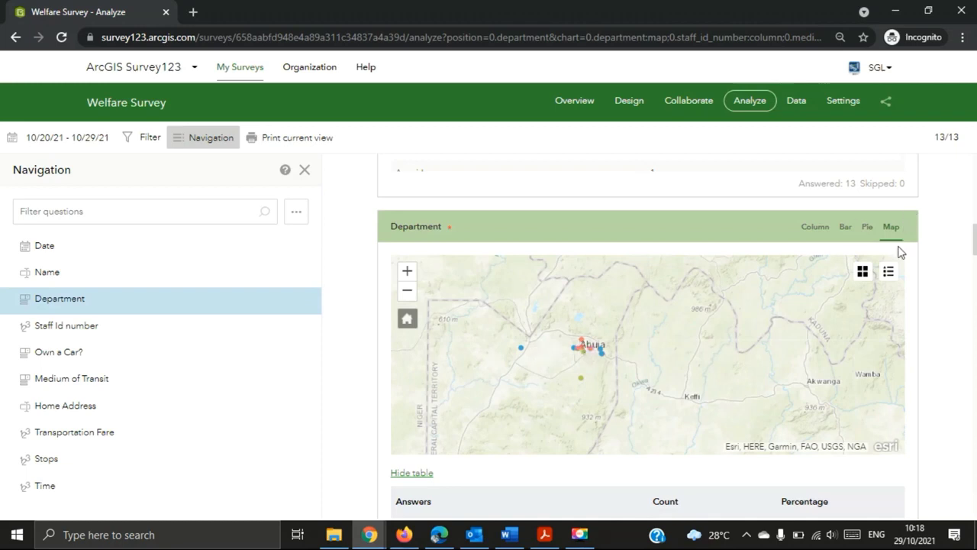
pyautogui.click(889, 272)
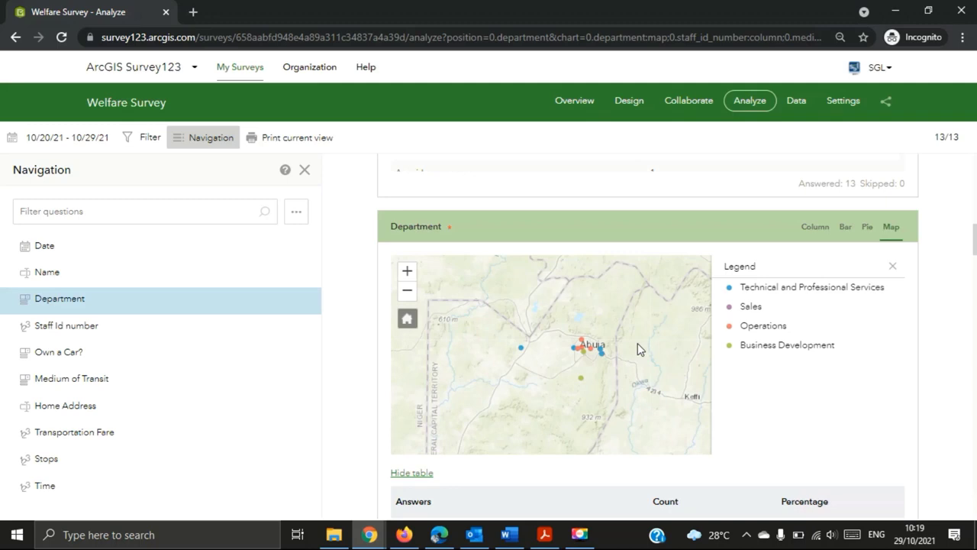
pyautogui.click(893, 266)
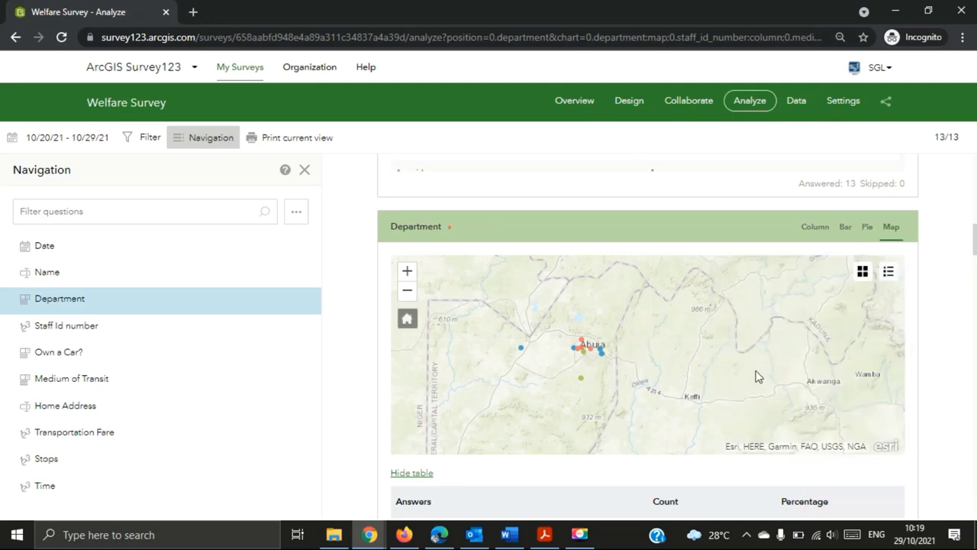
# - Open the Staff Id number chart settings and review the available classification methods, leaving Equal interval selected
pyautogui.click(124, 338)
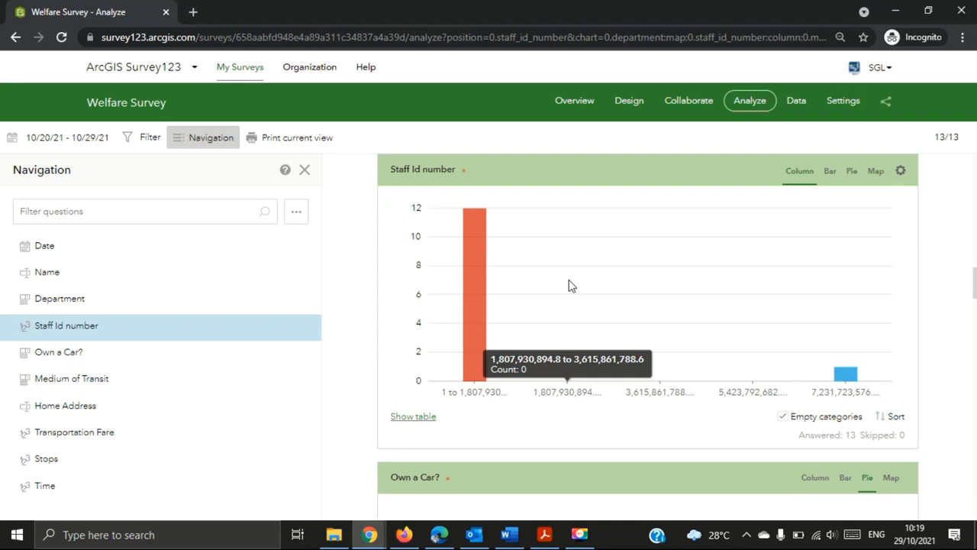
pyautogui.click(902, 175)
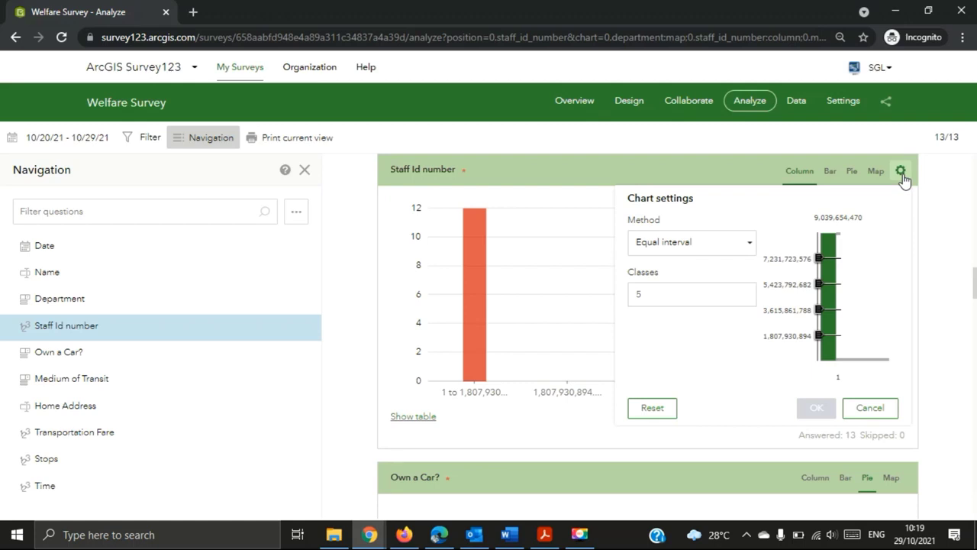
pyautogui.click(751, 242)
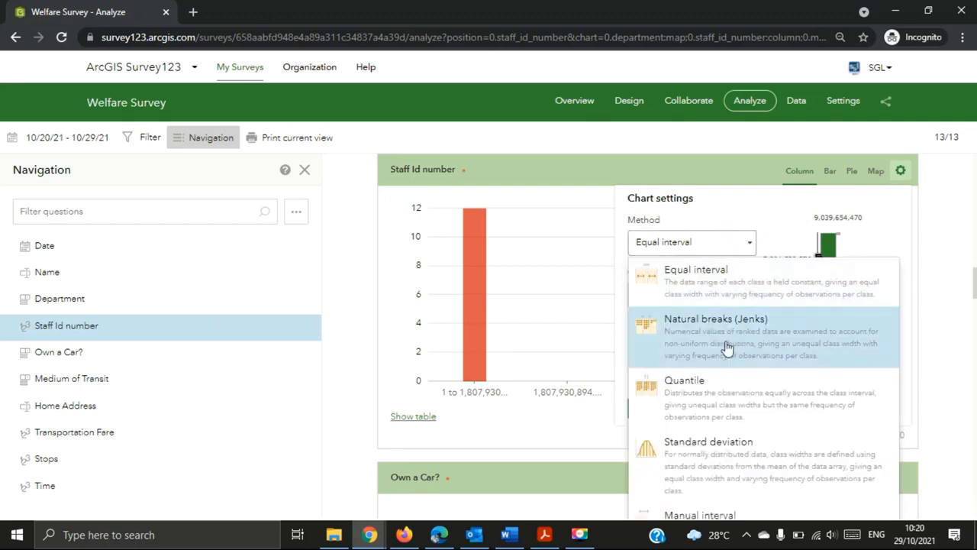
pyautogui.scroll(-2, 722, 358)
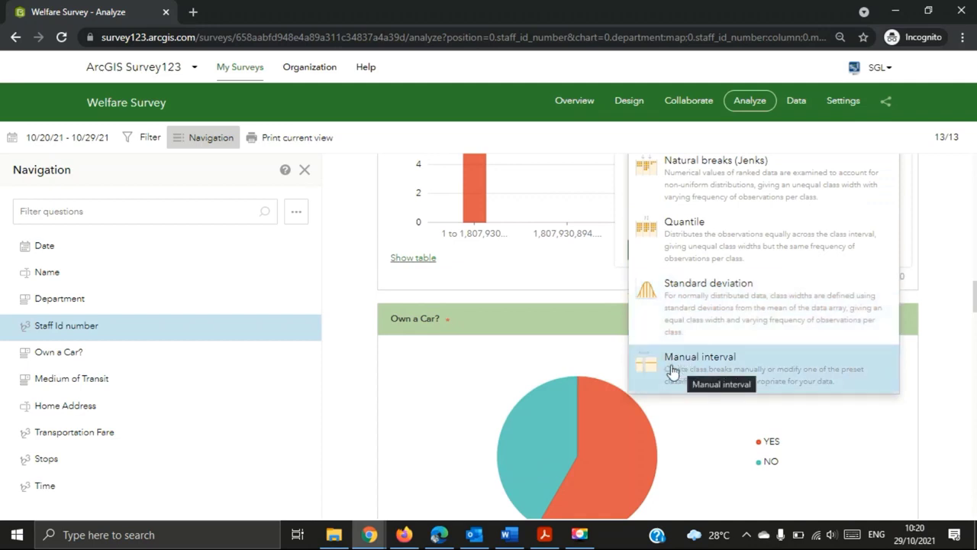
pyautogui.scroll(1, 555, 317)
pyautogui.scroll(2, 554, 323)
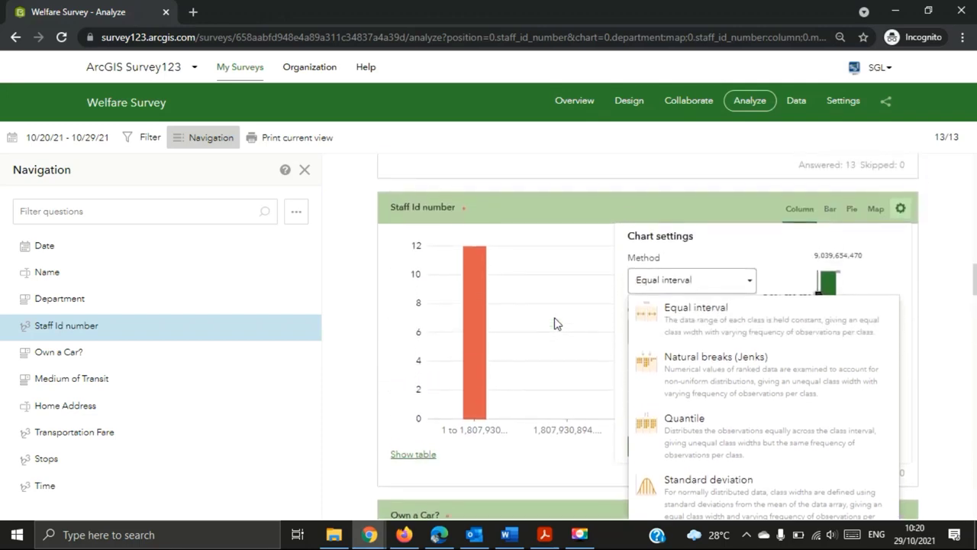
pyautogui.click(714, 285)
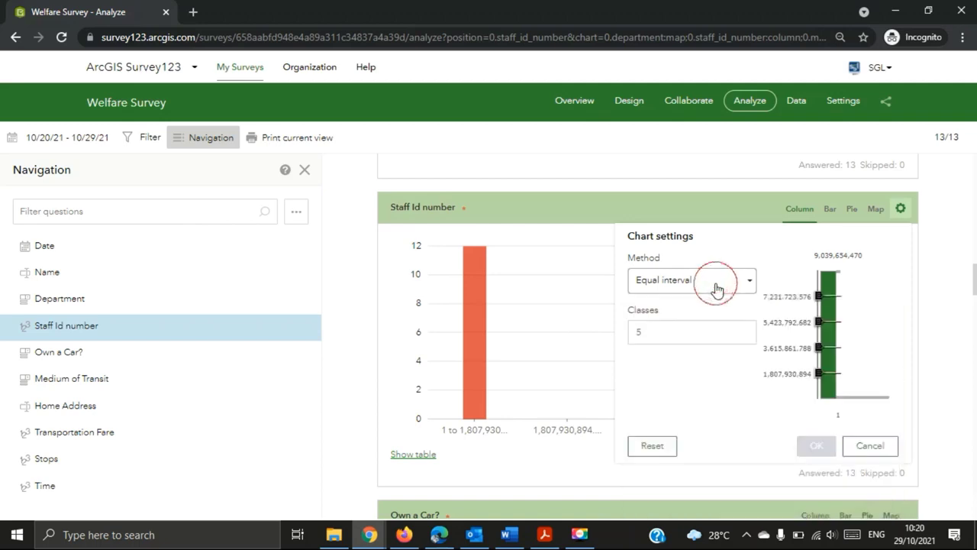
# - Inspect the Own a Car? pie chart with the NO slice pulled out, and read its answer table
pyautogui.scroll(-4, 610, 394)
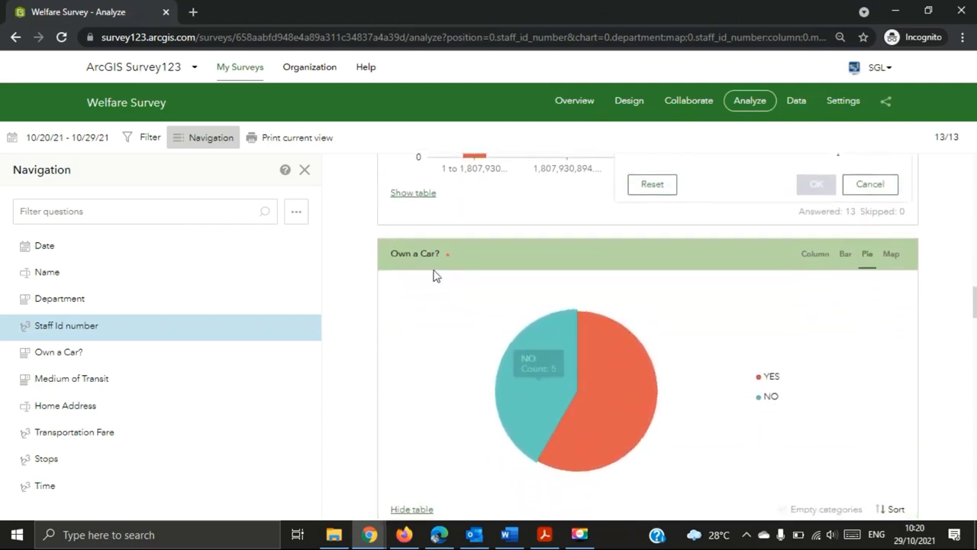
pyautogui.scroll(-1, 434, 275)
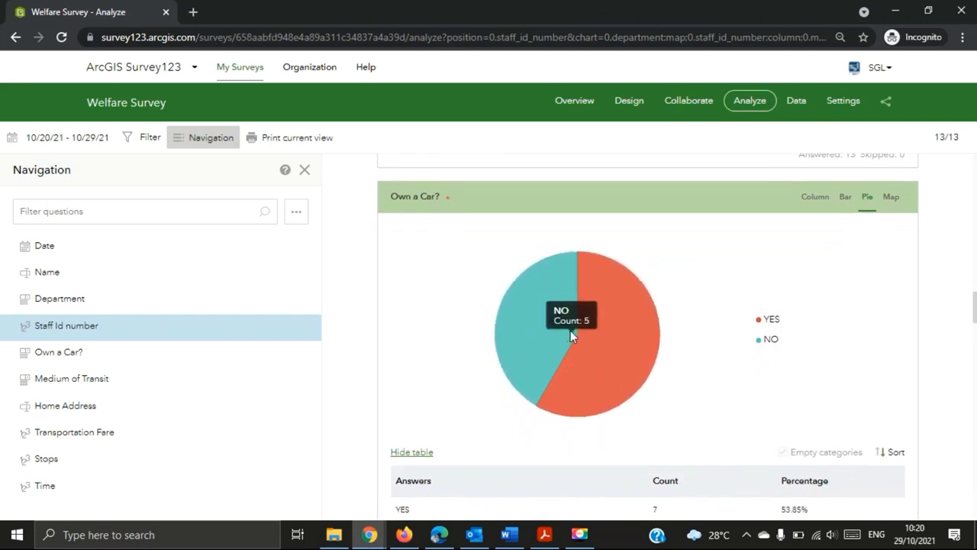
pyautogui.click(527, 302)
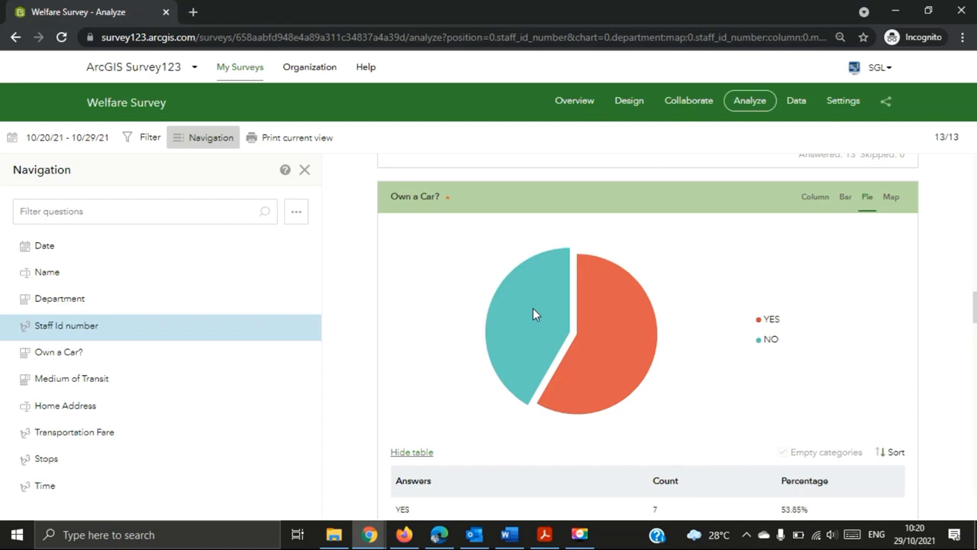
pyautogui.moveTo(637, 392)
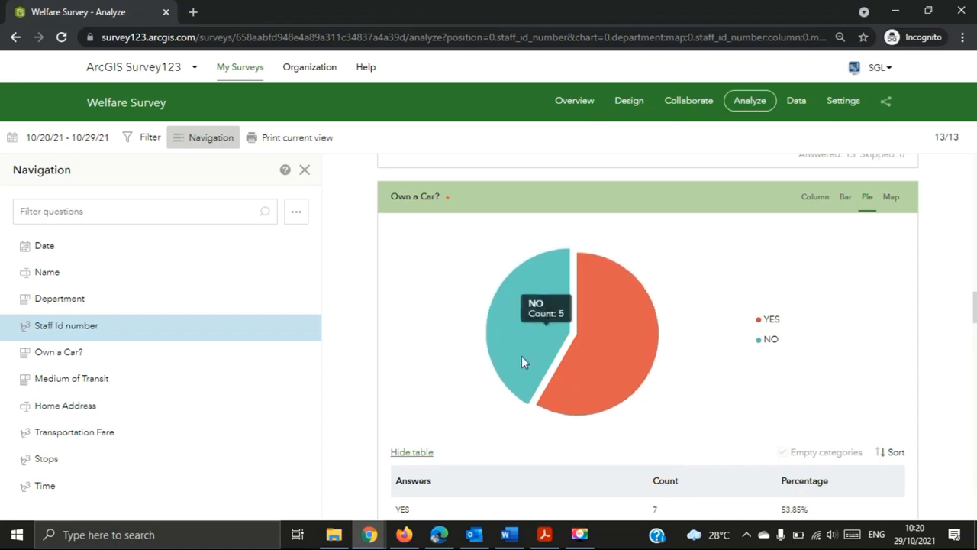
pyautogui.scroll(-3, 776, 430)
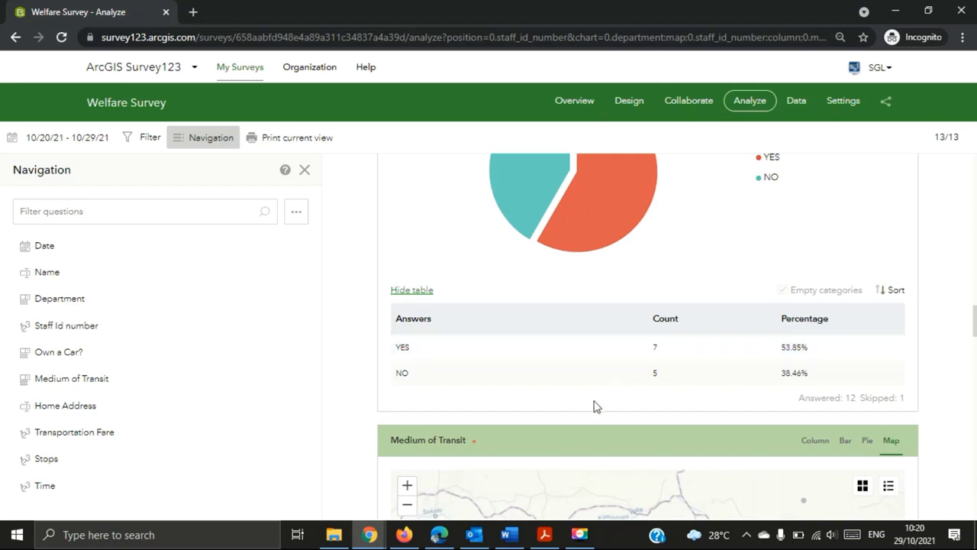
# - Examine the Medium of Transit points around Abuja on the map, check their colours against the legend, and close the legend
pyautogui.scroll(-1, 596, 406)
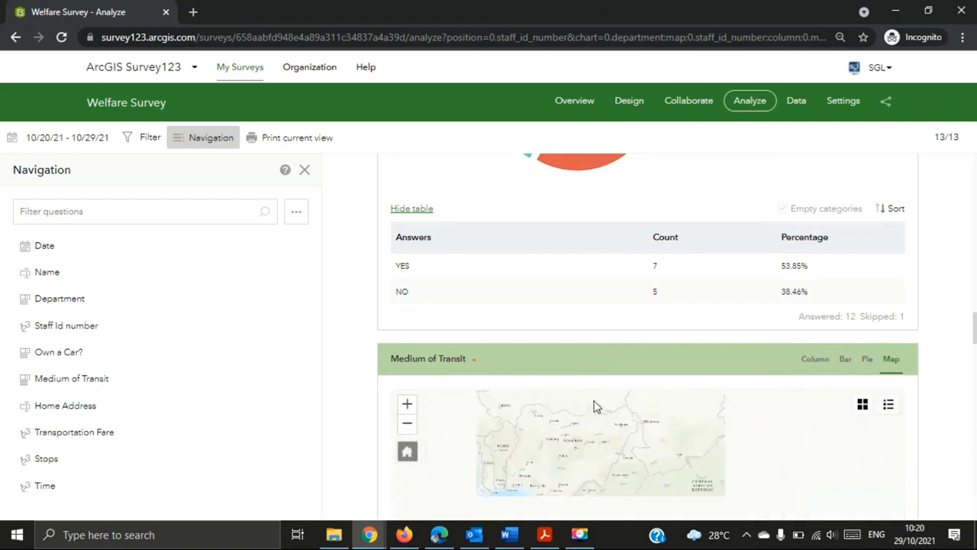
pyautogui.moveTo(574, 443); pyautogui.dragTo(569, 388)
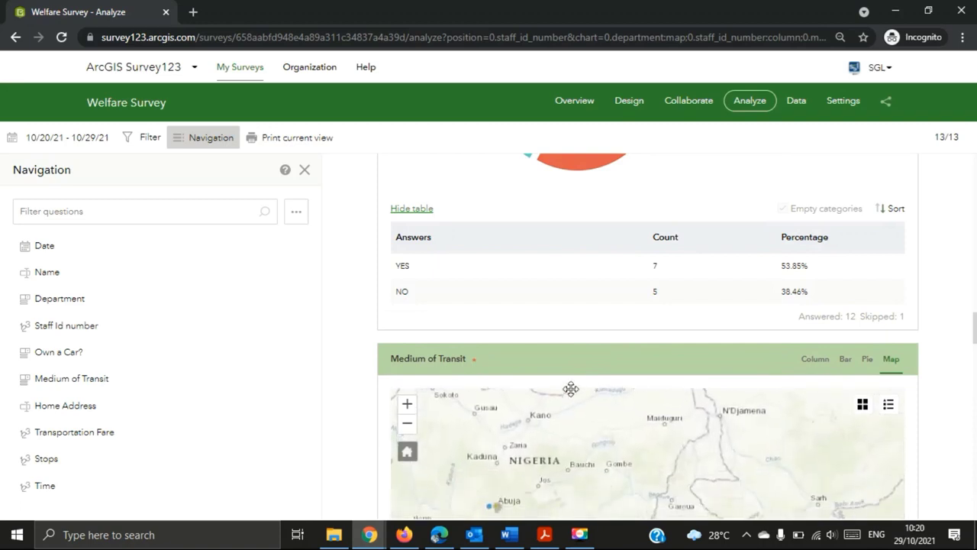
pyautogui.moveTo(529, 457); pyautogui.dragTo(561, 380)
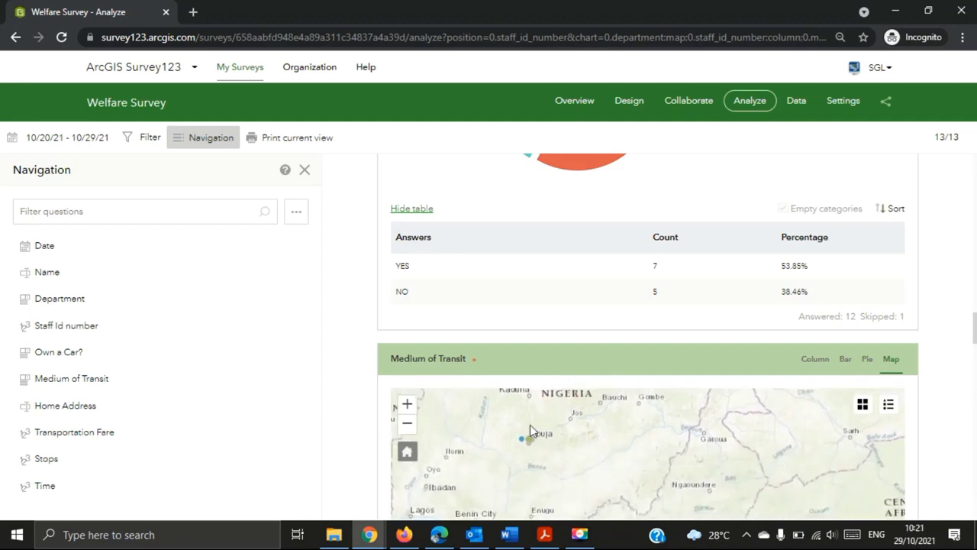
pyautogui.scroll(-2, 649, 336)
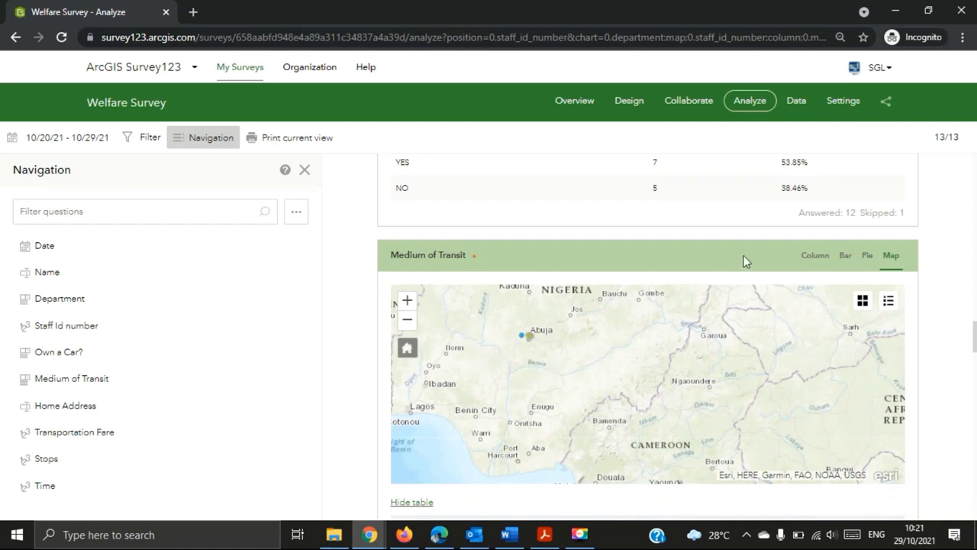
pyautogui.scroll(-1, 655, 227)
pyautogui.scroll(2, 641, 231)
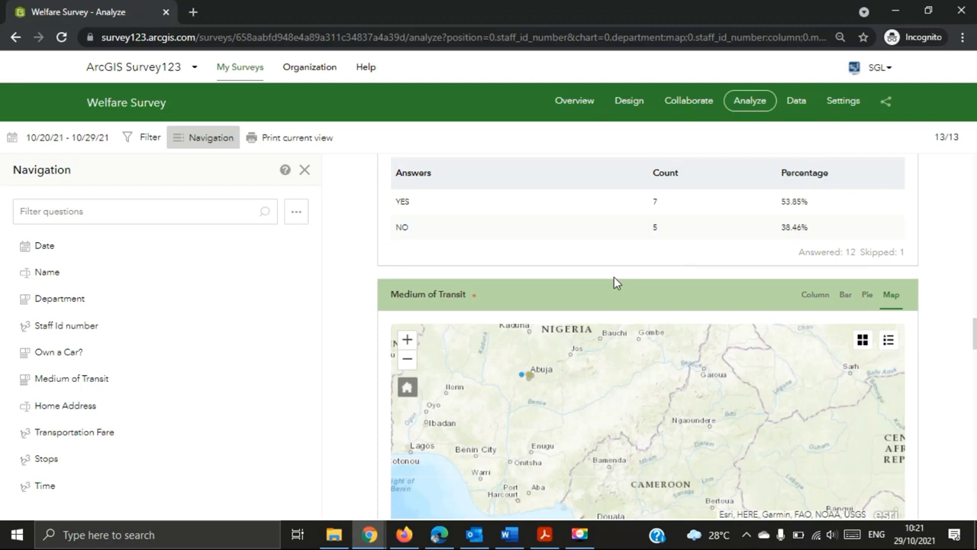
pyautogui.scroll(-1, 614, 277)
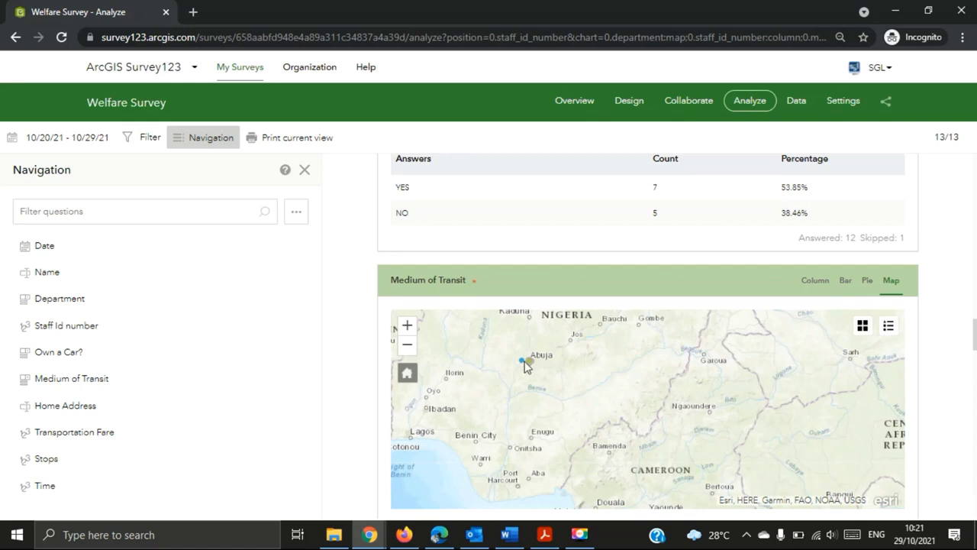
pyautogui.scroll(3, 525, 366)
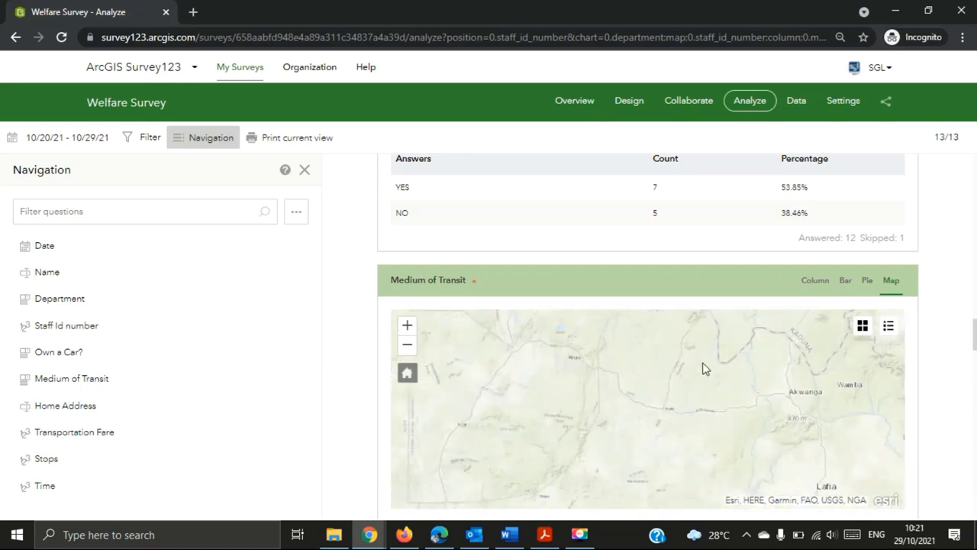
pyautogui.click(889, 327)
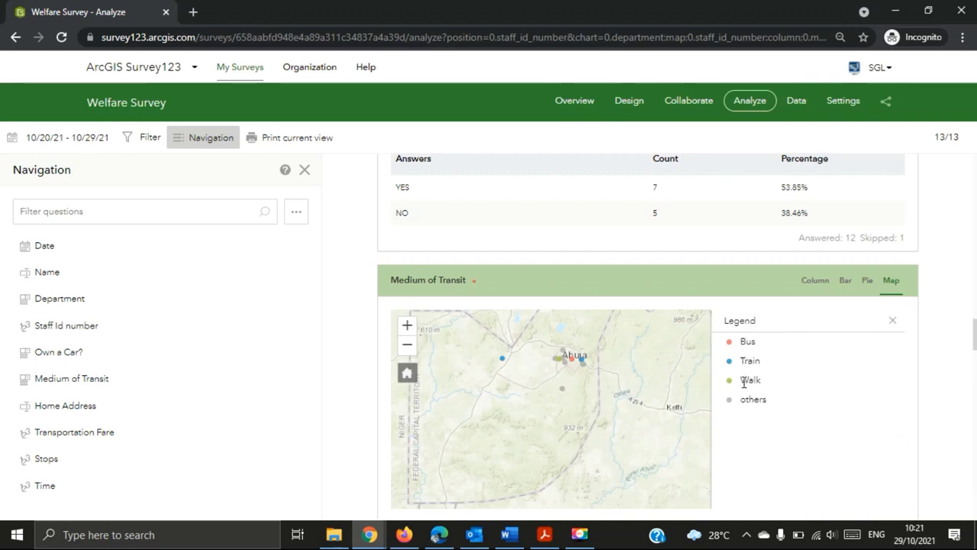
pyautogui.click(894, 326)
# - Show the Medium of Transit results as column, bar and pie charts, and check the response count of each answer
pyautogui.click(824, 293)
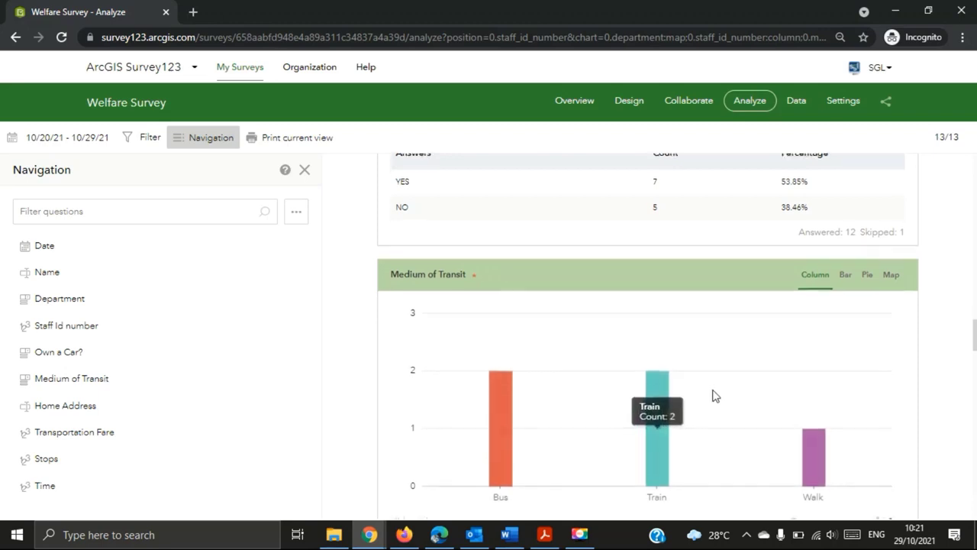
pyautogui.scroll(-1, 718, 390)
pyautogui.click(846, 232)
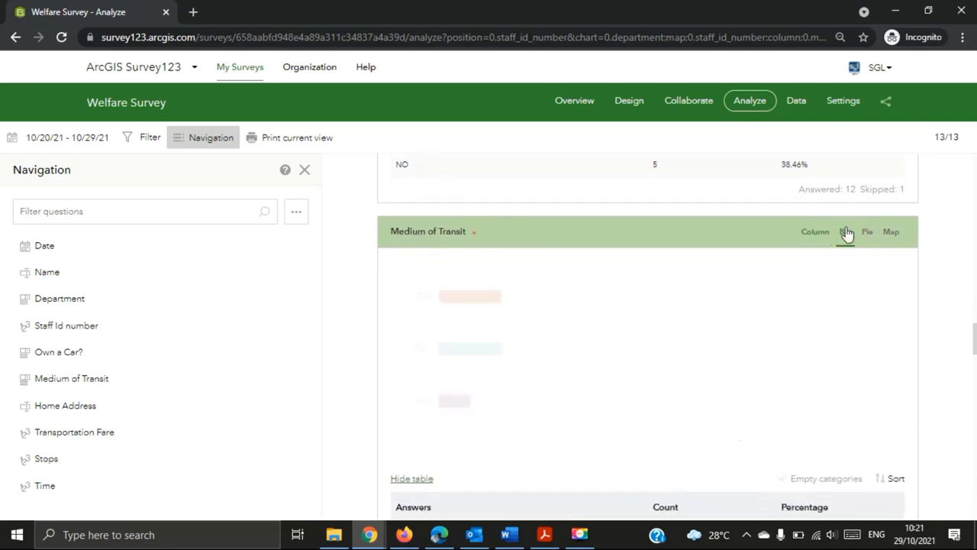
pyautogui.click(867, 239)
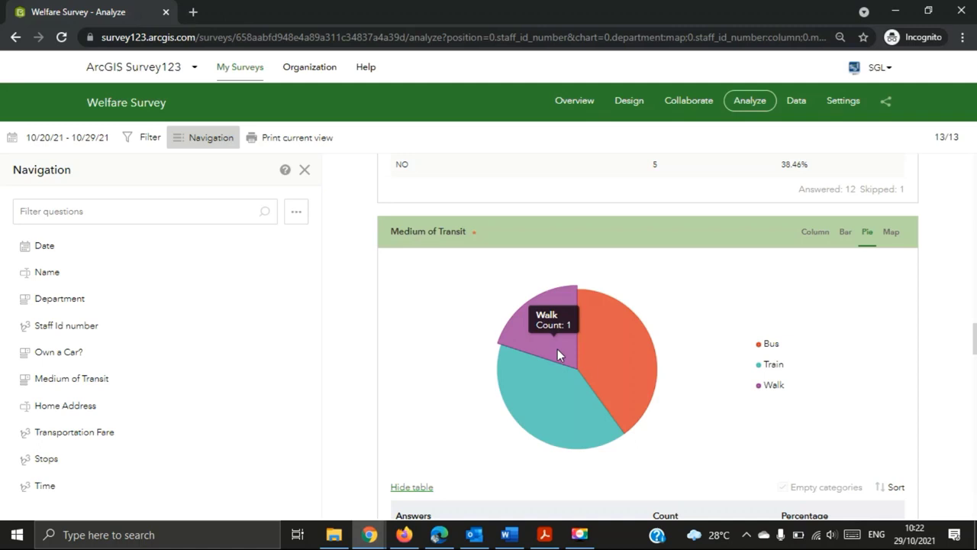
# - Show the Medium of Transit results on the map with the legend, examine the Walk point near Abuja up close, and close the legend
pyautogui.click(888, 243)
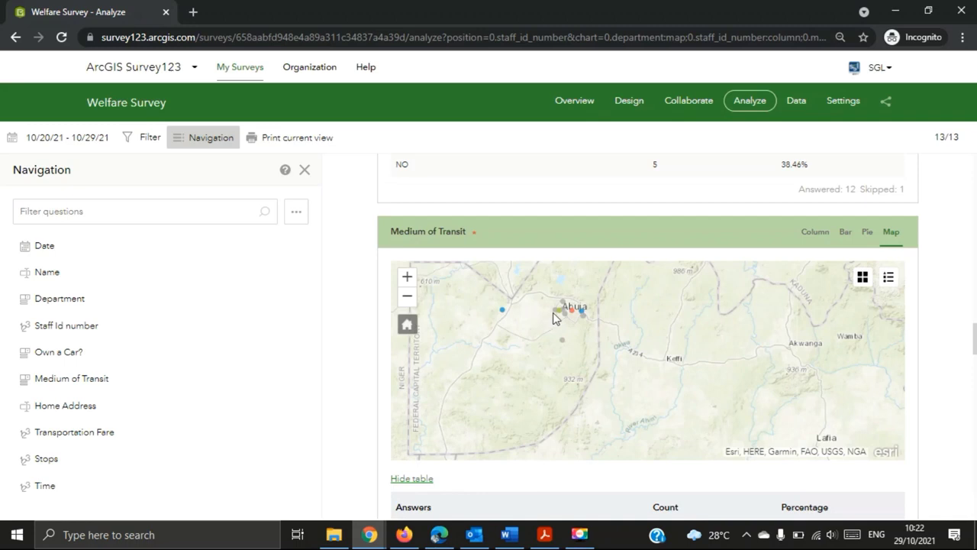
pyautogui.click(889, 277)
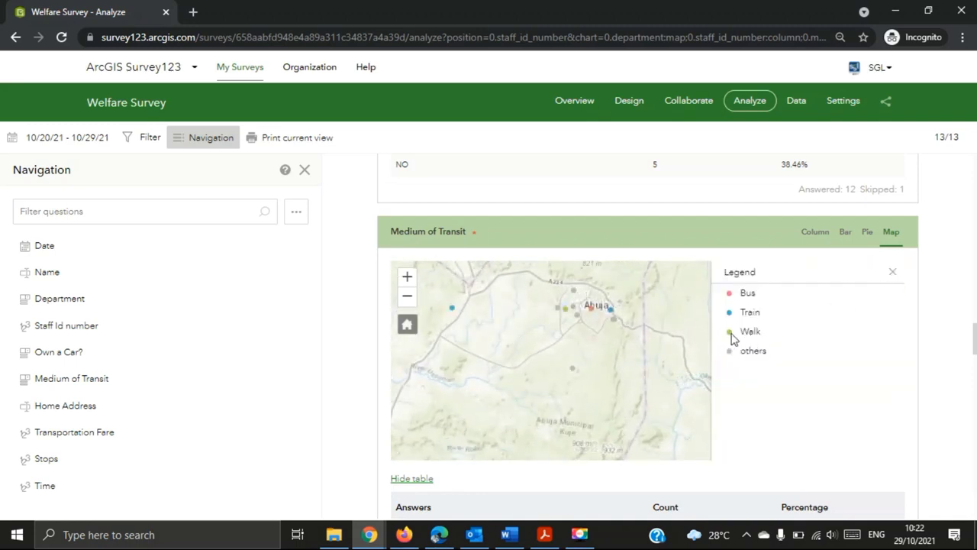
pyautogui.scroll(5, 566, 319)
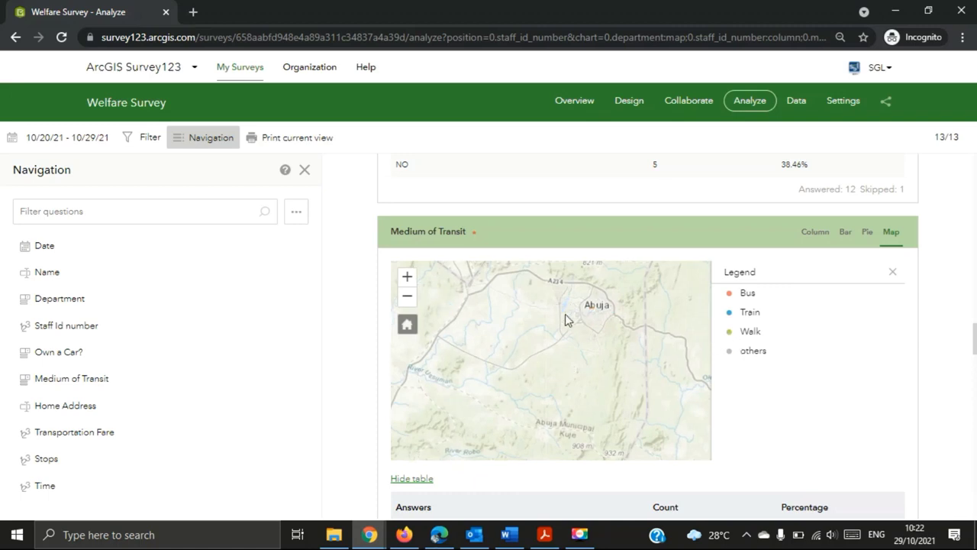
pyautogui.scroll(1, 565, 319)
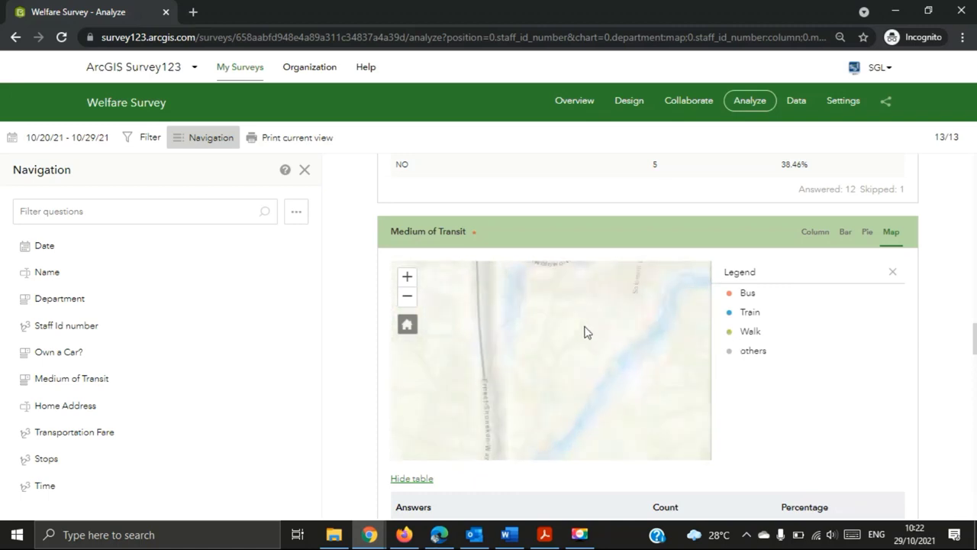
pyautogui.scroll(-5, 585, 329)
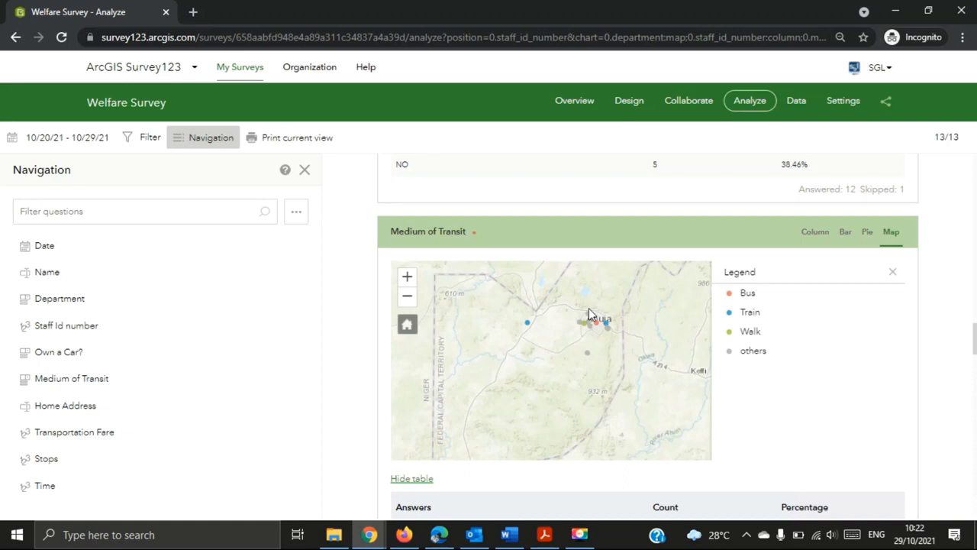
pyautogui.scroll(4, 588, 309)
pyautogui.scroll(2, 573, 379)
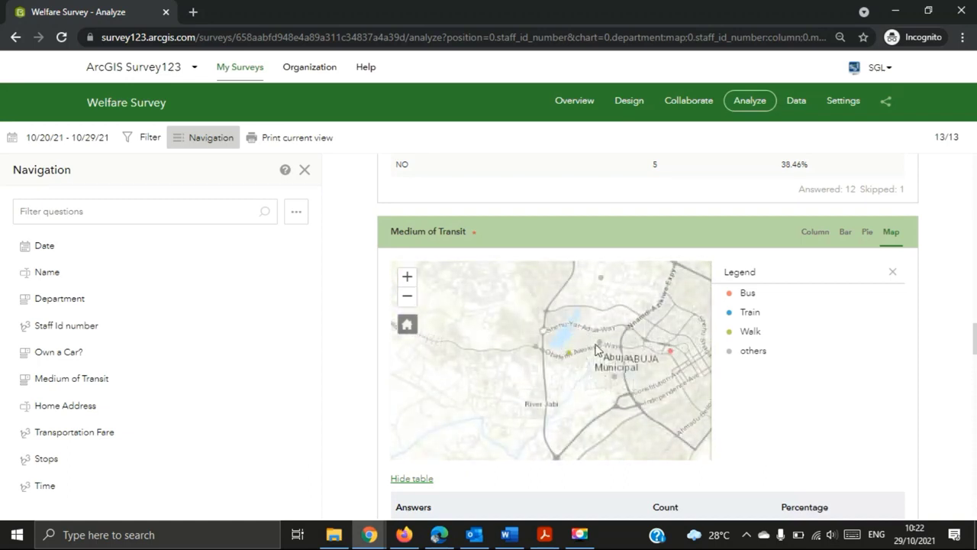
pyautogui.scroll(3, 569, 359)
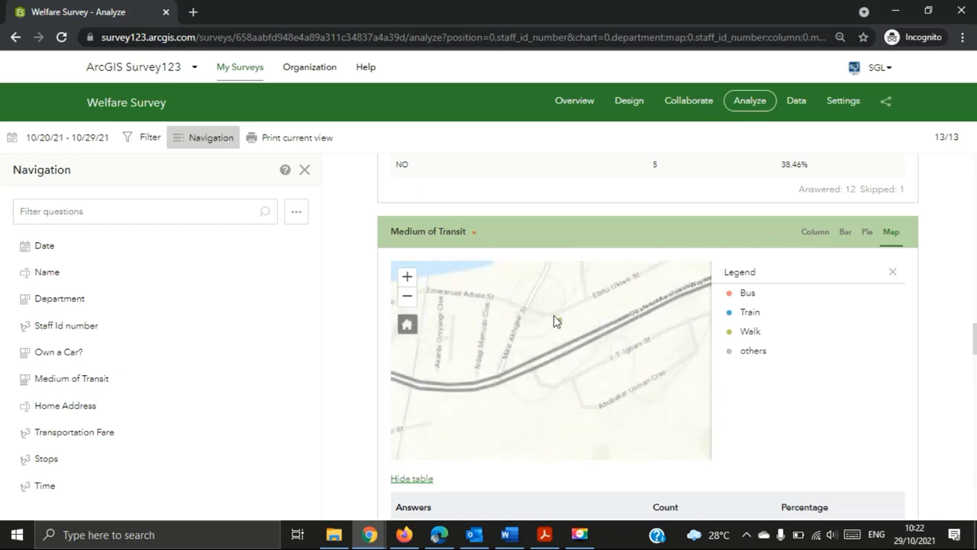
pyautogui.scroll(-4, 555, 320)
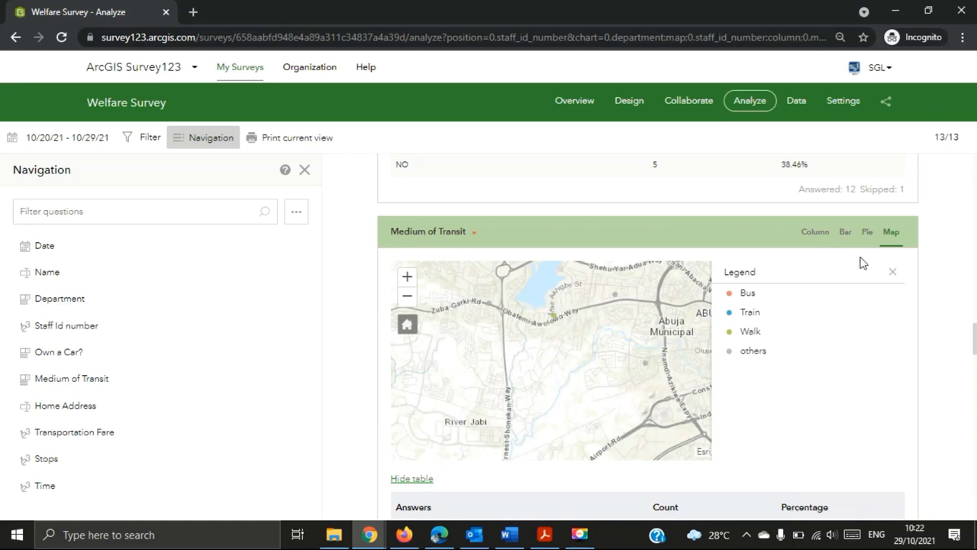
pyautogui.click(893, 272)
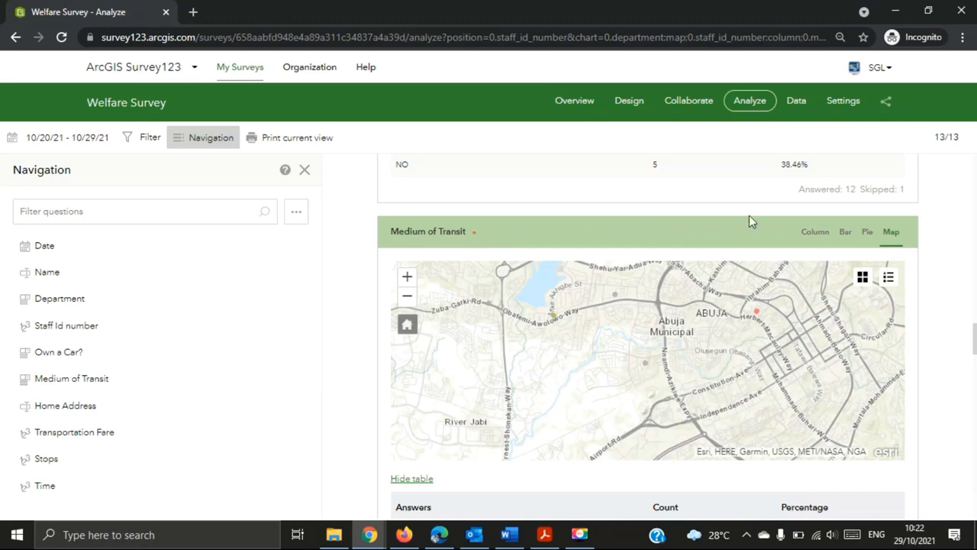
# - Read the Medium of Transit answer table and examine the word counts in the Home Address table
pyautogui.scroll(-2, 930, 374)
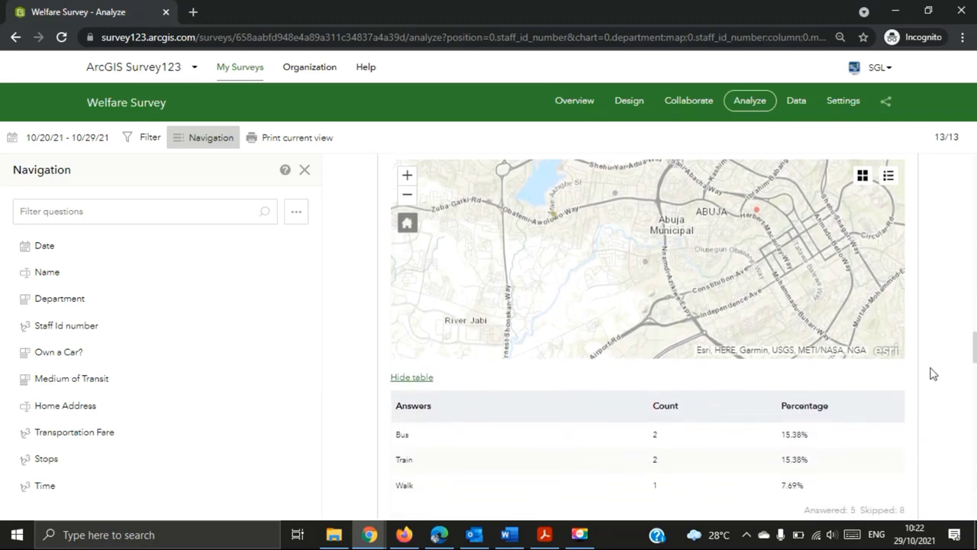
pyautogui.scroll(-1, 931, 373)
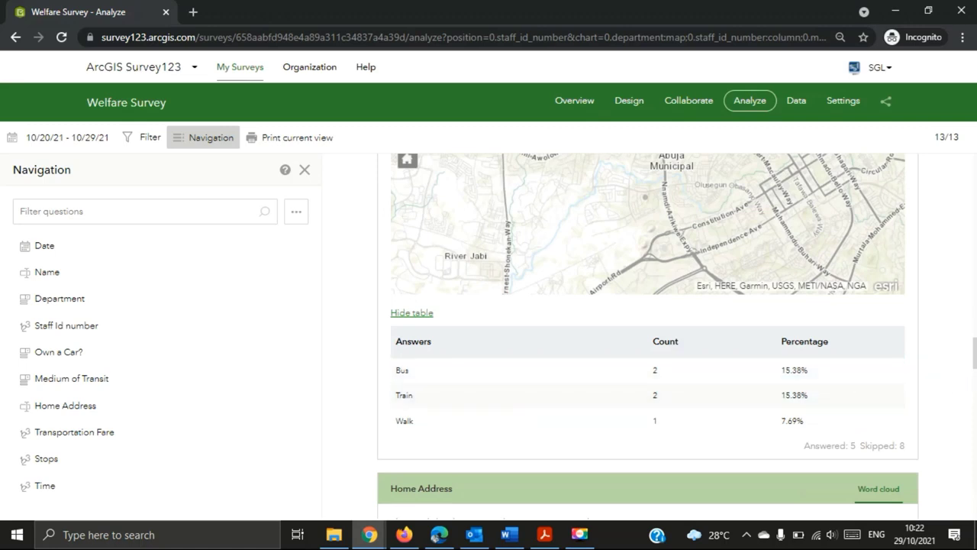
pyautogui.scroll(-4, 970, 351)
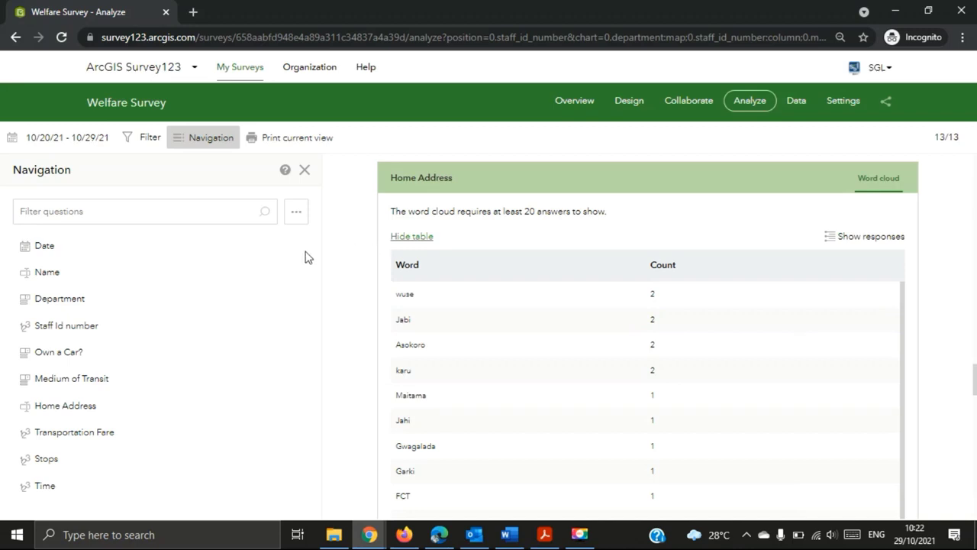
pyautogui.click(38, 407)
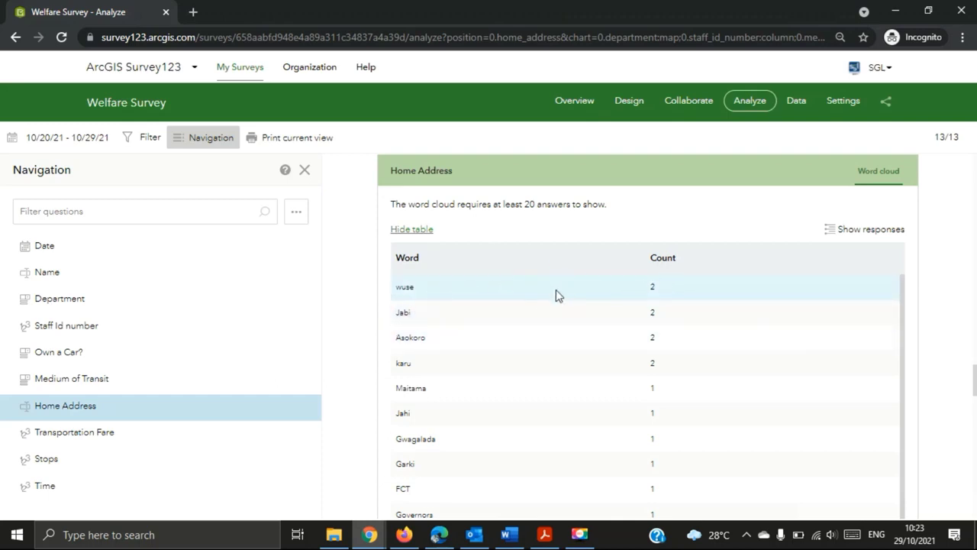
pyautogui.moveTo(902, 323)
pyautogui.mouseDown()
pyautogui.moveTo(899, 343)
pyautogui.moveTo(899, 326)
pyautogui.mouseUp()
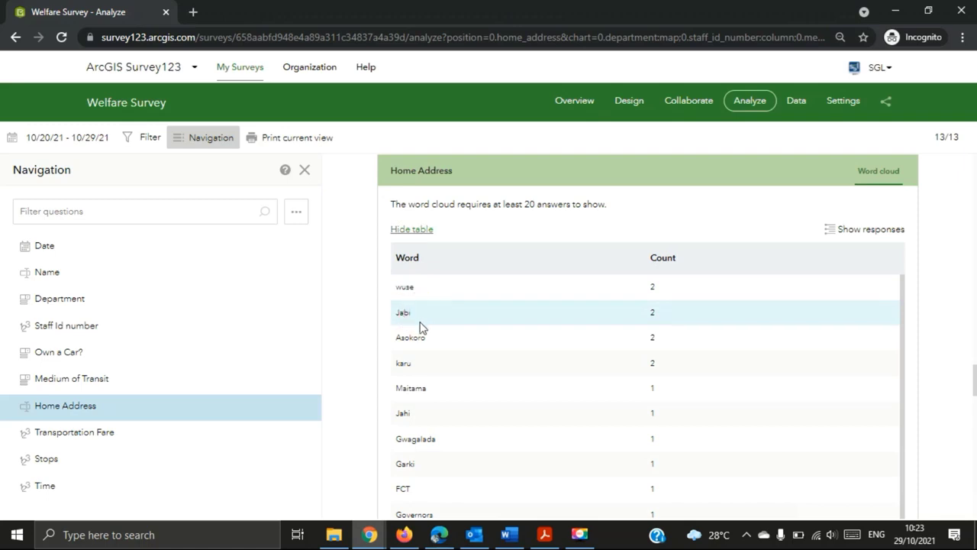
pyautogui.click(446, 347)
pyautogui.click(445, 368)
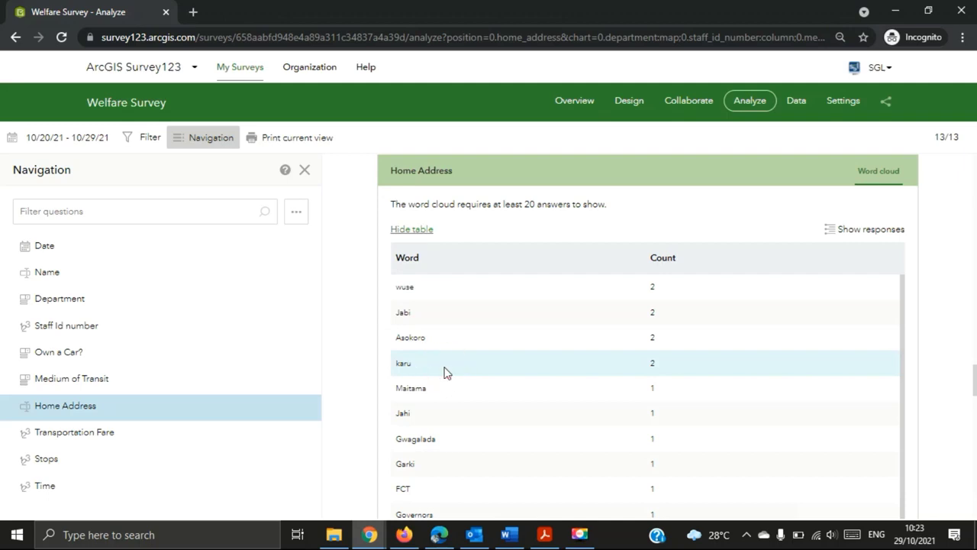
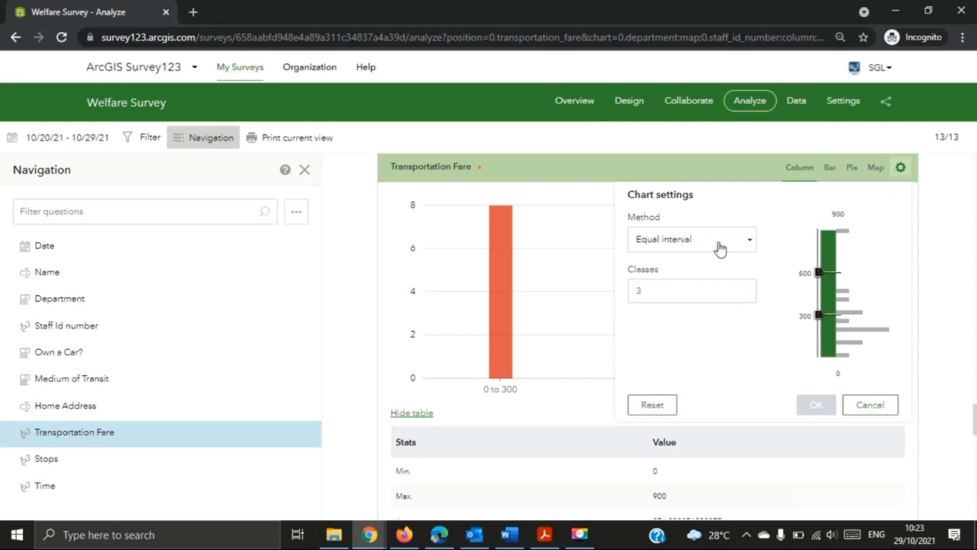
# - Divide the Transportation Fare chart into 5 equal-interval classes
pyautogui.click(654, 291)
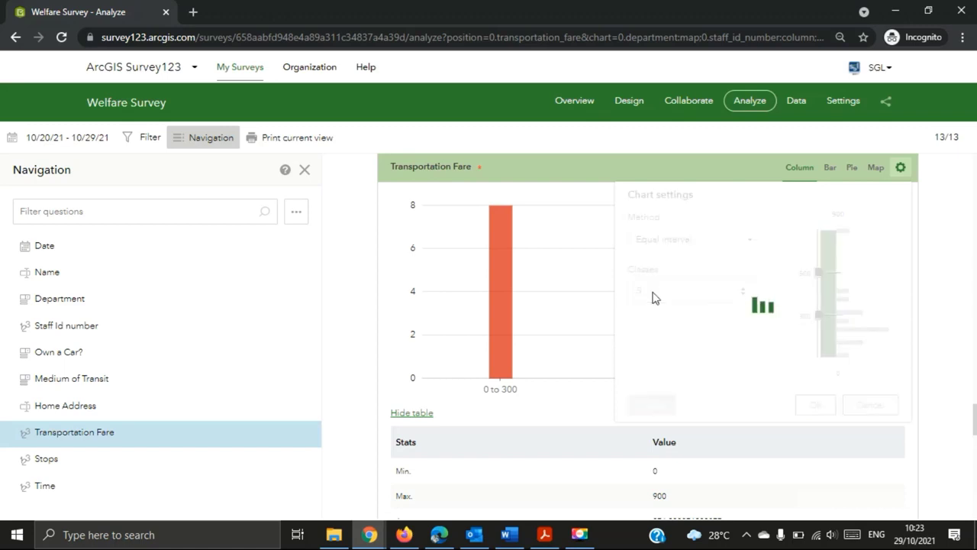
pyautogui.click(816, 404)
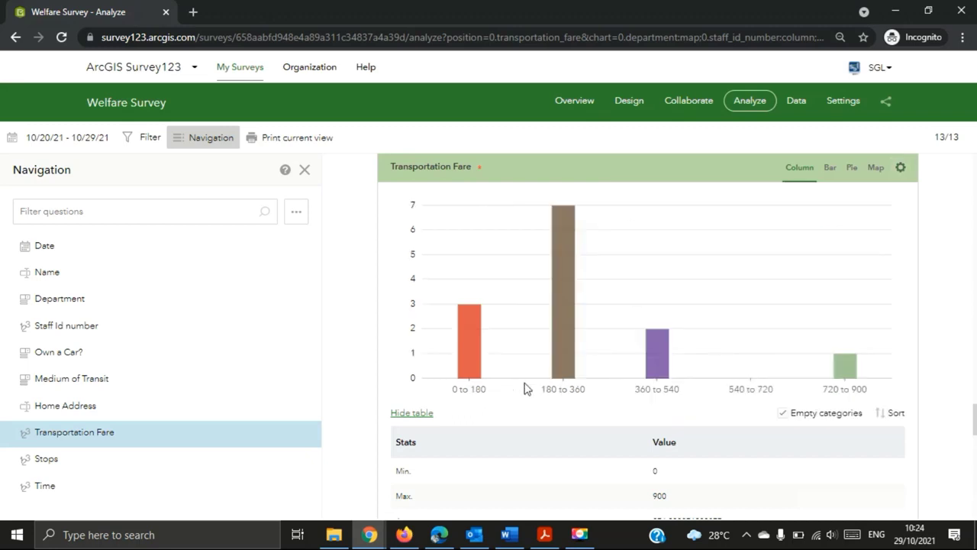
# - Set the Transportation Fare class breaks manually to 295, 520, 700 and 900, and inspect the resulting columns
pyautogui.click(901, 169)
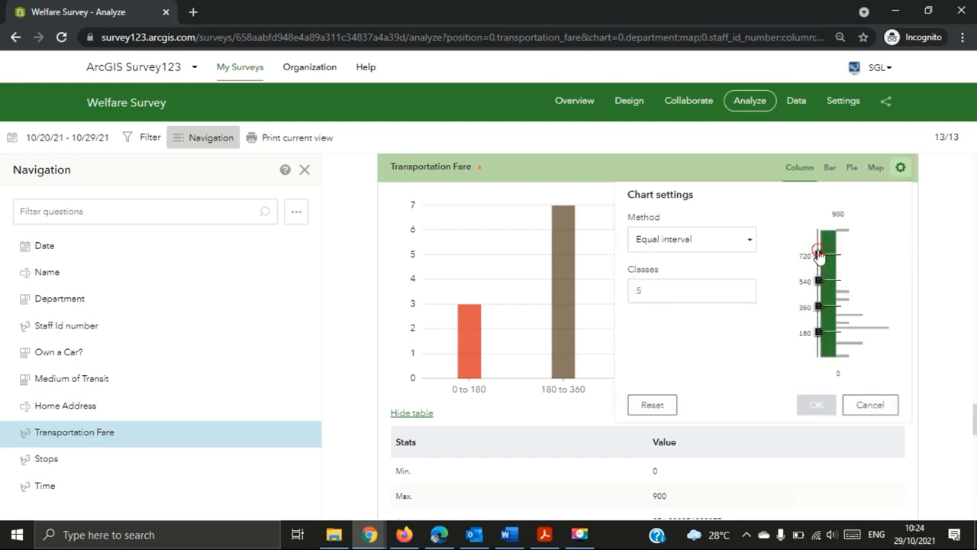
pyautogui.moveTo(818, 253); pyautogui.dragTo(817, 227)
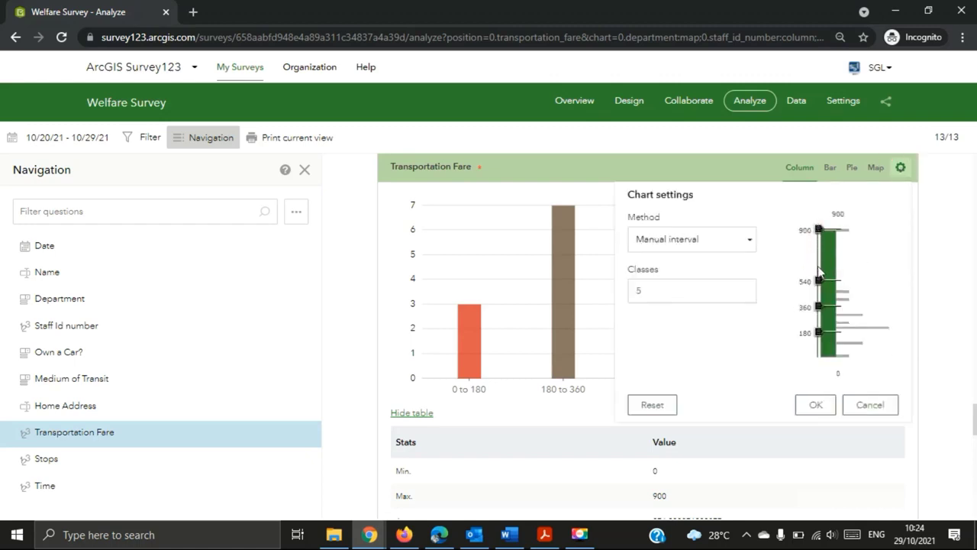
pyautogui.moveTo(819, 282); pyautogui.dragTo(821, 258)
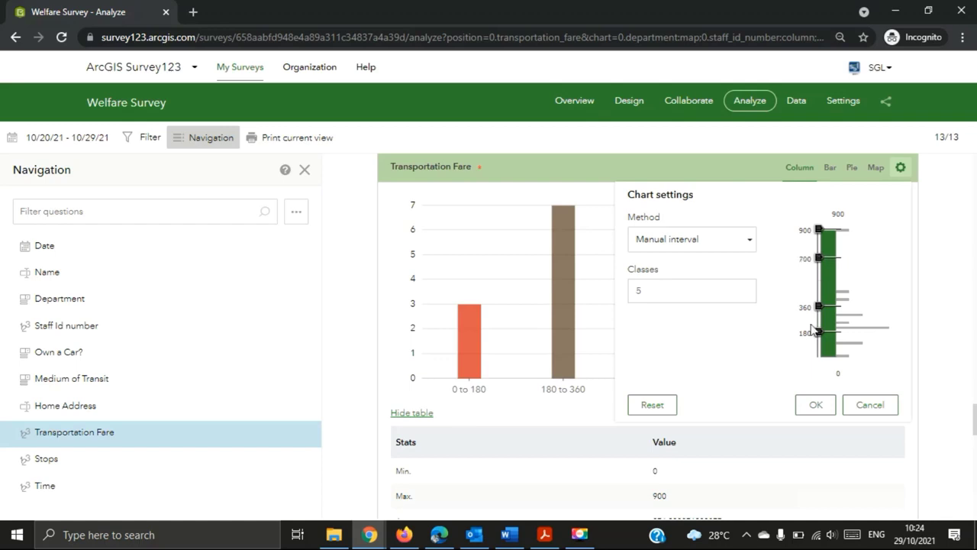
pyautogui.moveTo(818, 307); pyautogui.dragTo(821, 295)
pyautogui.moveTo(820, 338)
pyautogui.mouseDown()
pyautogui.moveTo(819, 316)
pyautogui.moveTo(822, 326)
pyautogui.mouseUp()
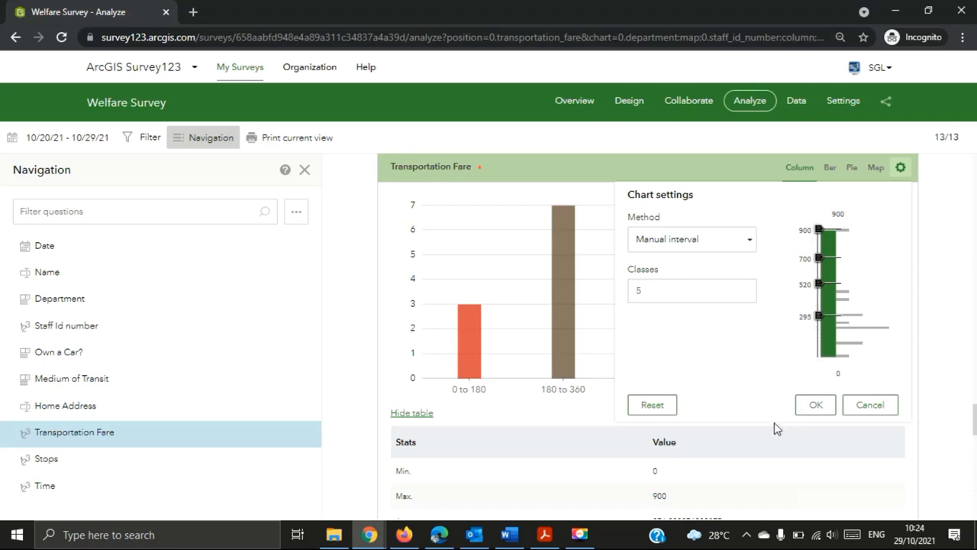
pyautogui.click(827, 408)
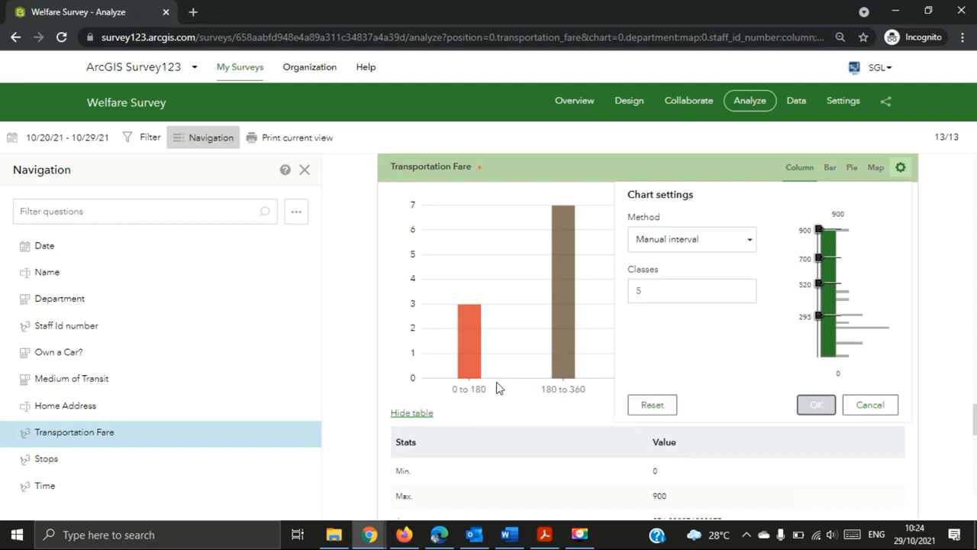
pyautogui.click(857, 393)
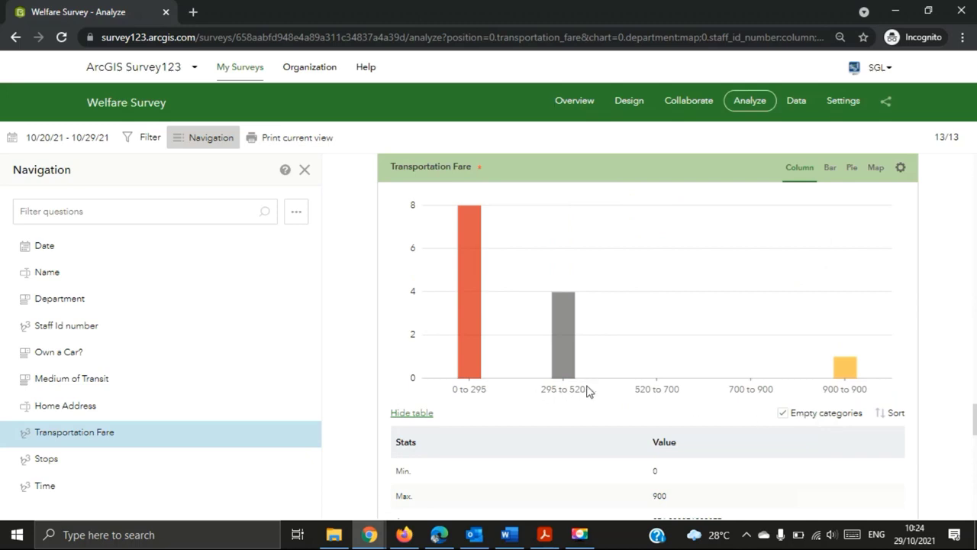
pyautogui.scroll(-2, 586, 392)
pyautogui.scroll(3, 838, 214)
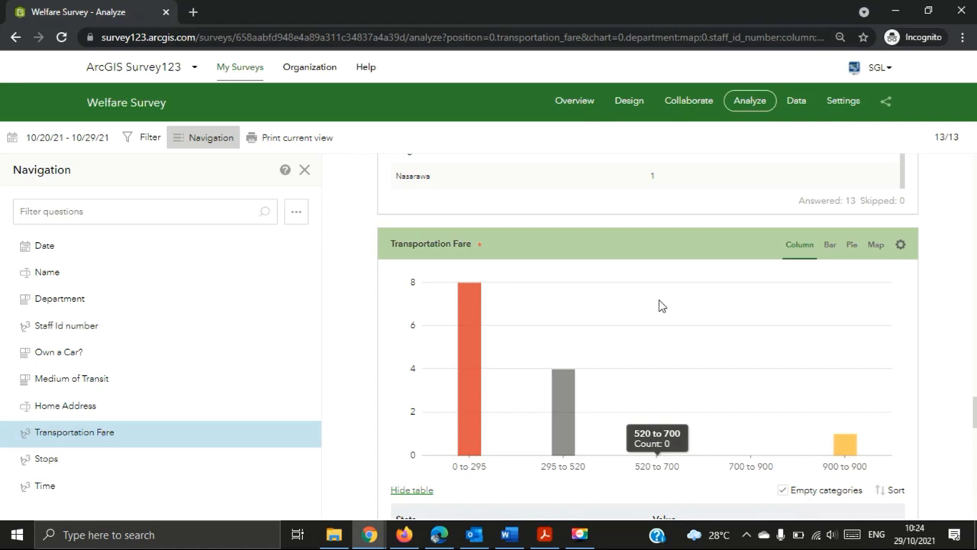
pyautogui.scroll(-1, 770, 386)
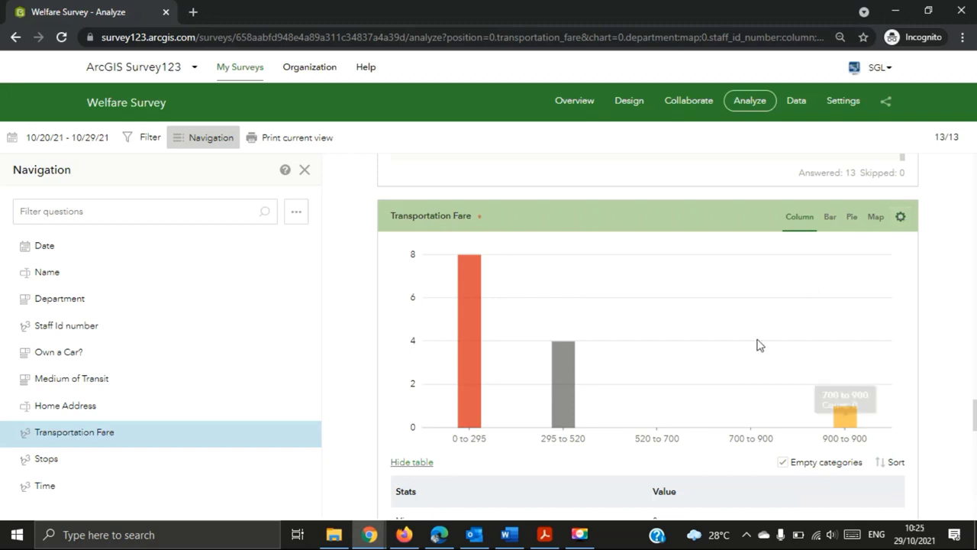
# - Set the Transportation Fare chart to the Equal interval method with 3 classes
pyautogui.click(899, 222)
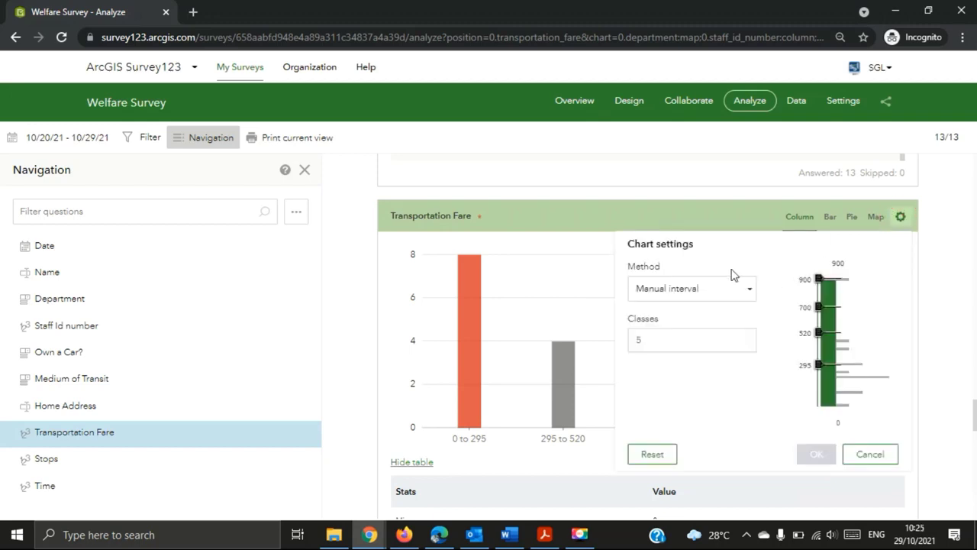
pyautogui.click(727, 290)
pyautogui.click(696, 323)
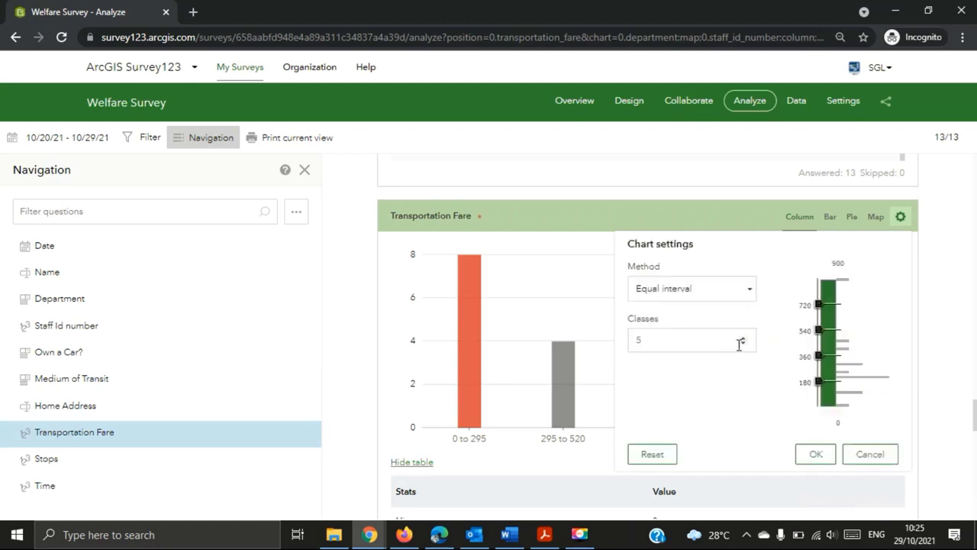
pyautogui.doubleClick(707, 344)
pyautogui.write('3')
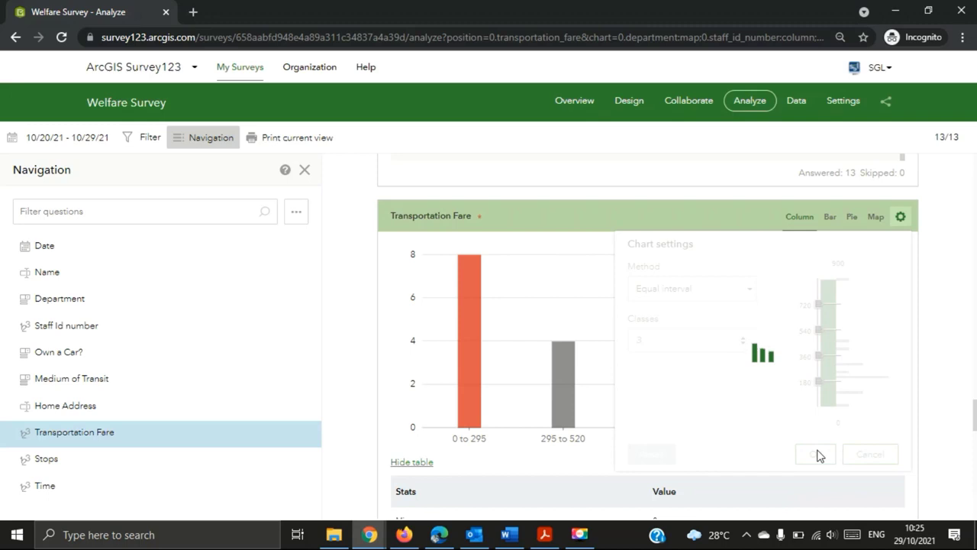
pyautogui.click(818, 456)
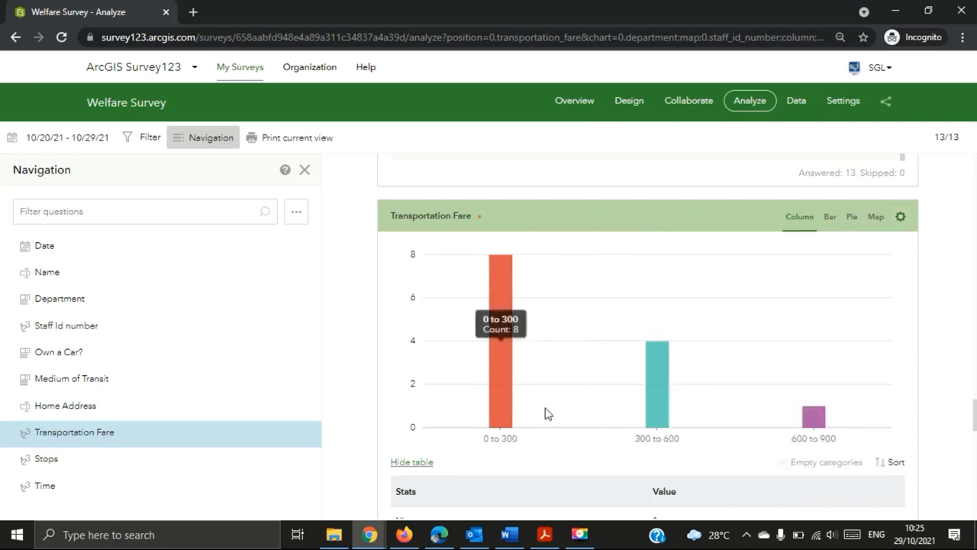
# - Read the Transportation Fare statistics table, and show the Stops results on a map
pyautogui.scroll(-2, 943, 399)
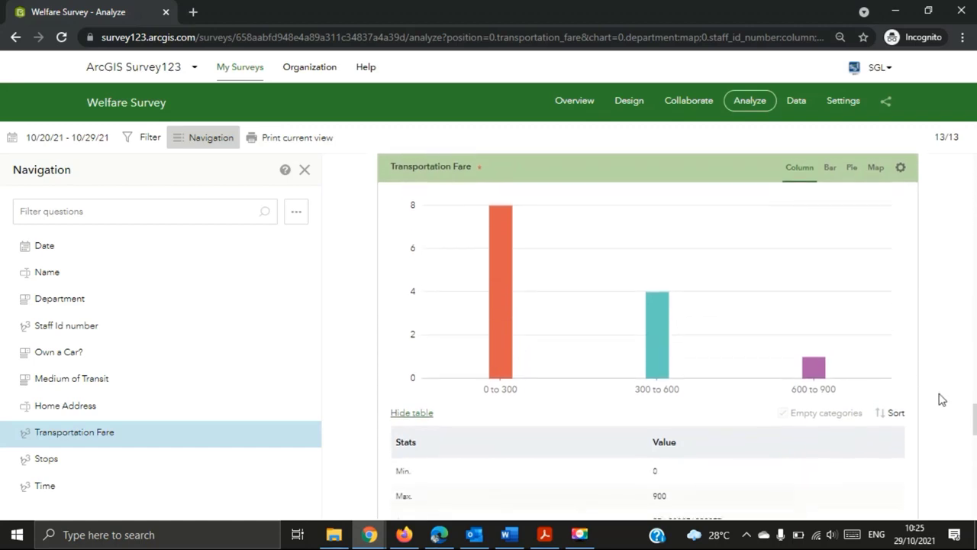
pyautogui.scroll(-2, 943, 400)
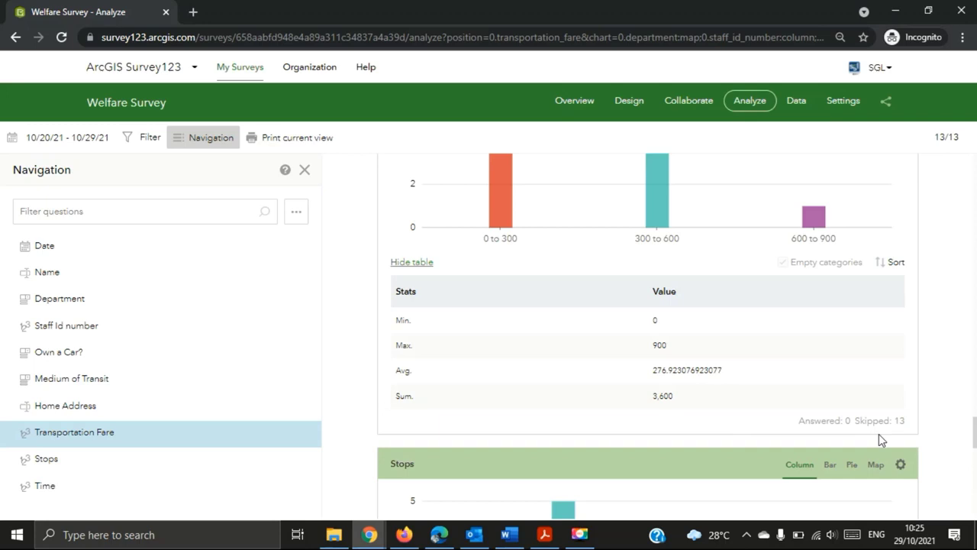
pyautogui.scroll(-2, 952, 436)
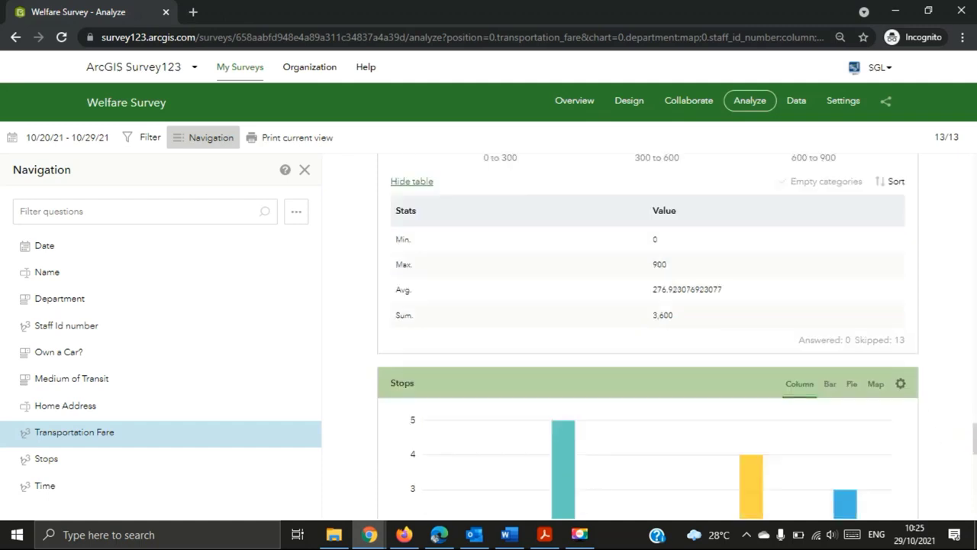
pyautogui.scroll(-2, 952, 435)
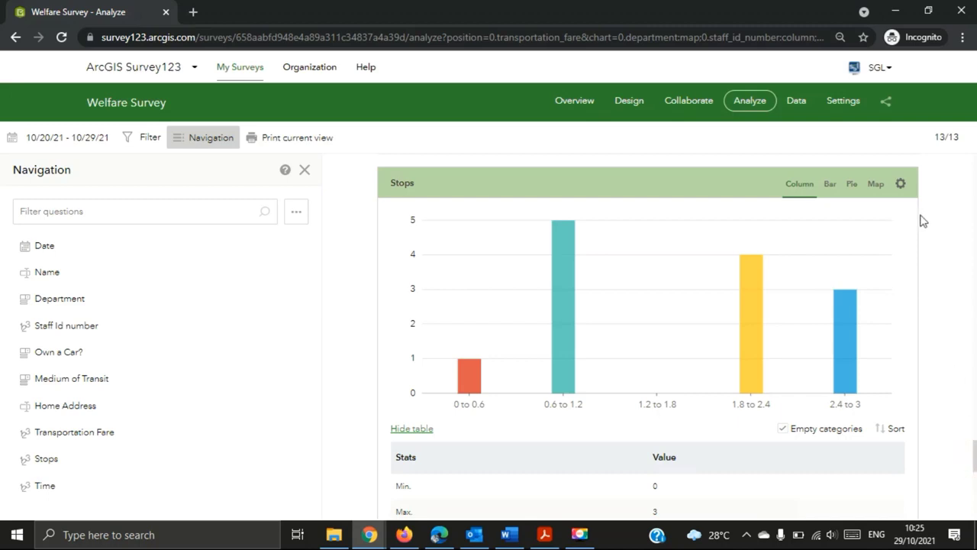
pyautogui.click(878, 186)
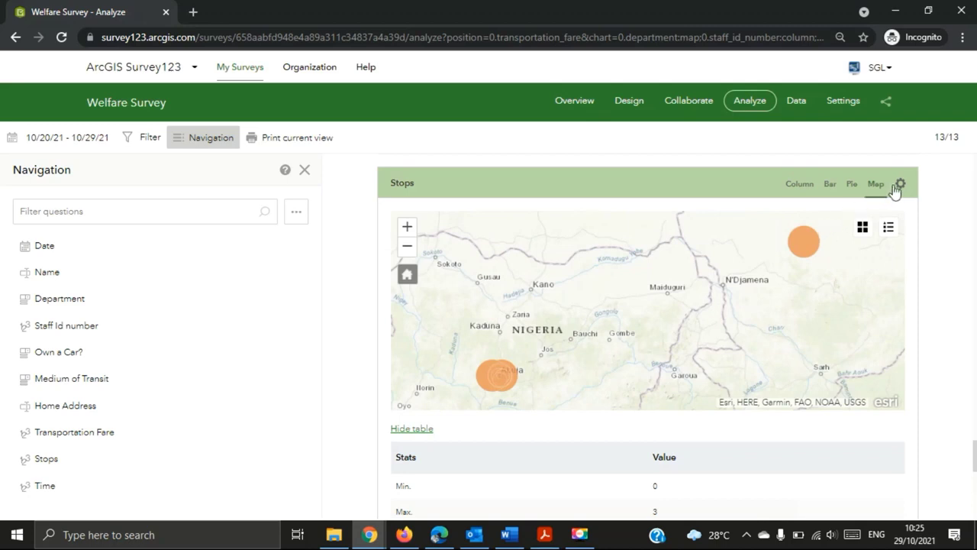
# - Check the class settings of the Stops map, and switch Stops back to a column chart with its statistics table in view
pyautogui.click(901, 184)
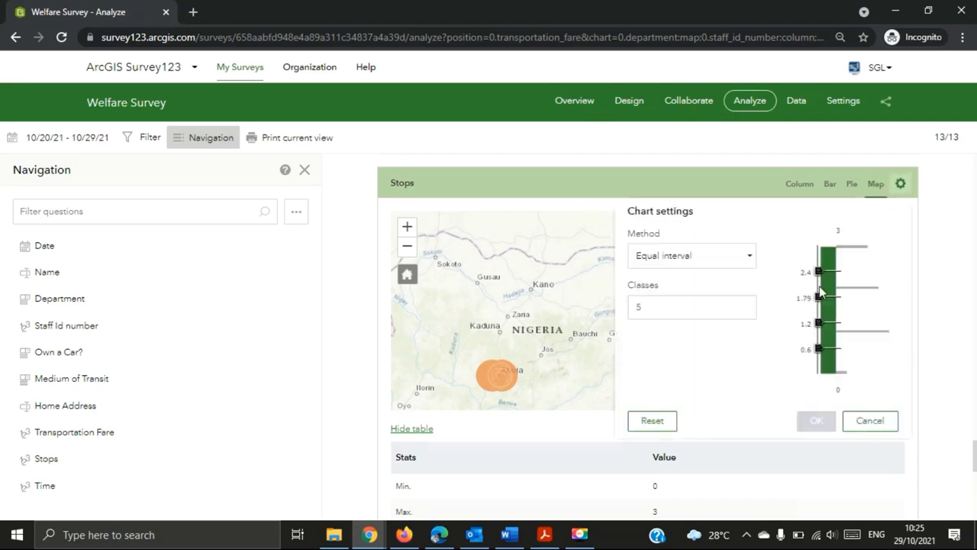
pyautogui.click(800, 184)
pyautogui.scroll(-4, 919, 423)
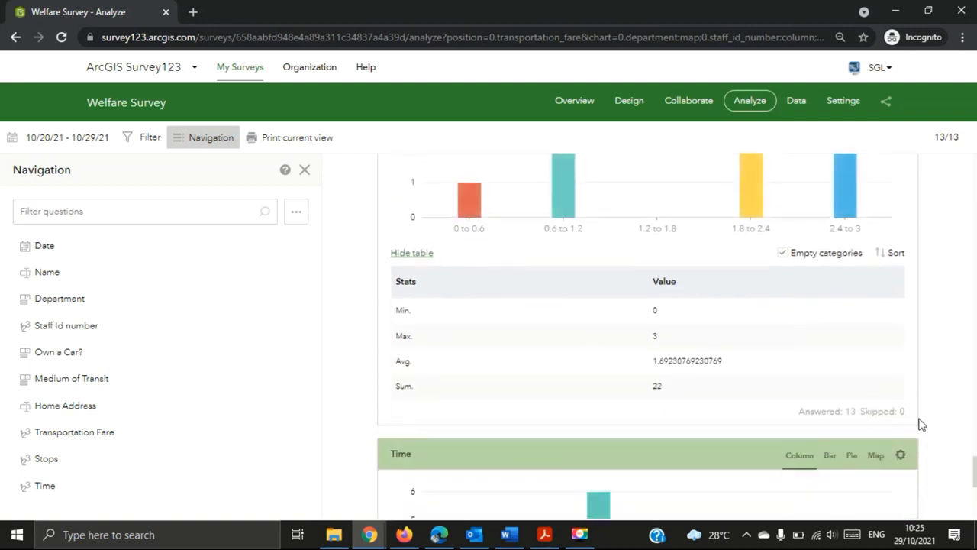
# - Compare the Time results as bar chart, pie chart and map, and return to the column chart to read its statistics table
pyautogui.scroll(-2, 922, 424)
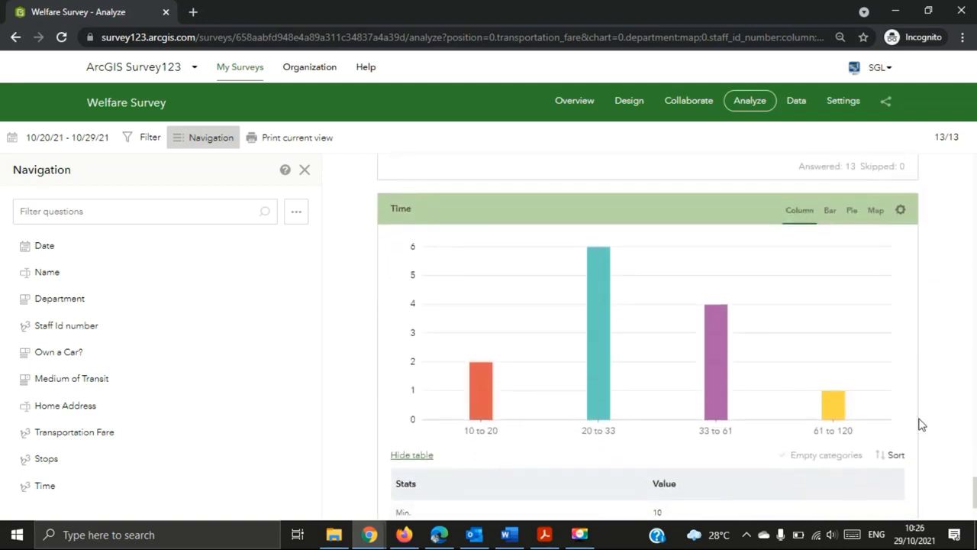
pyautogui.scroll(-1, 835, 340)
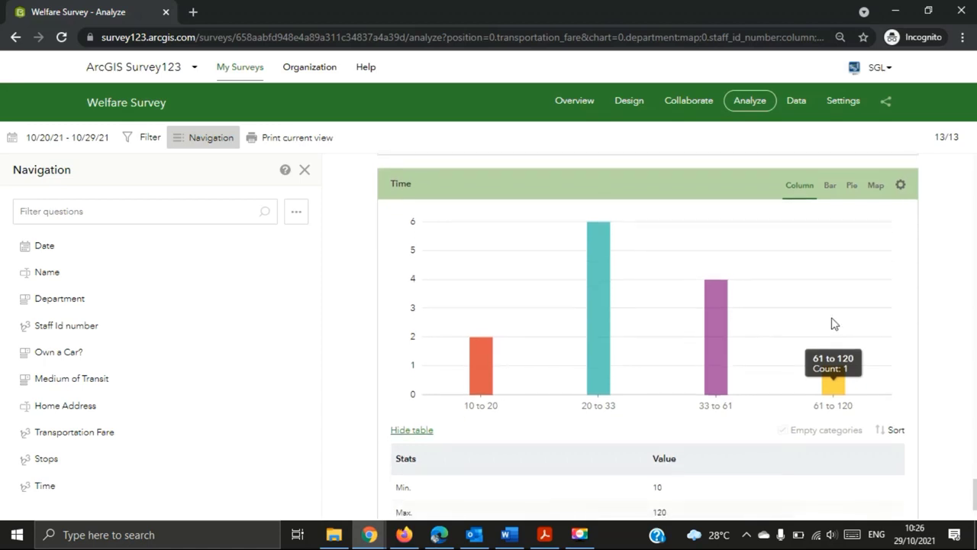
pyautogui.click(830, 191)
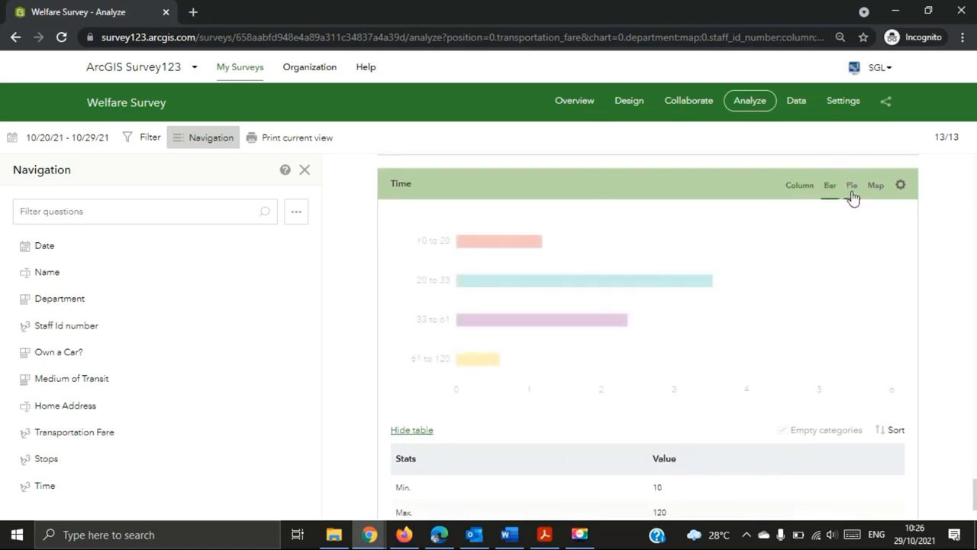
pyautogui.click(852, 192)
pyautogui.click(873, 193)
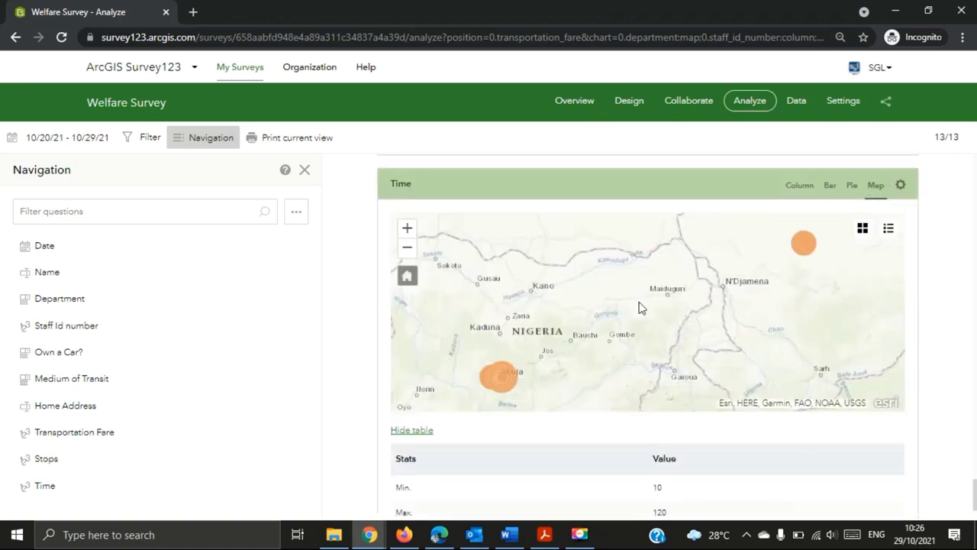
pyautogui.click(832, 194)
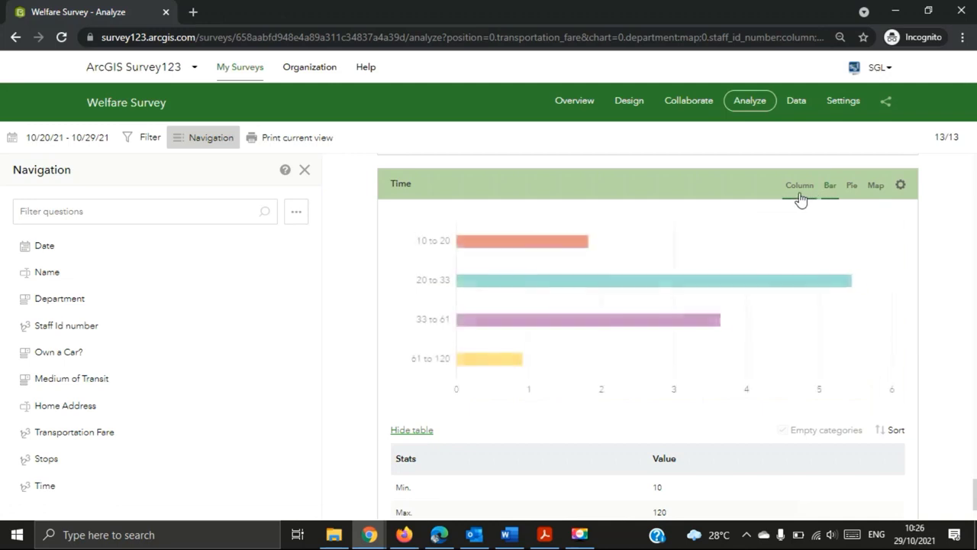
pyautogui.click(800, 194)
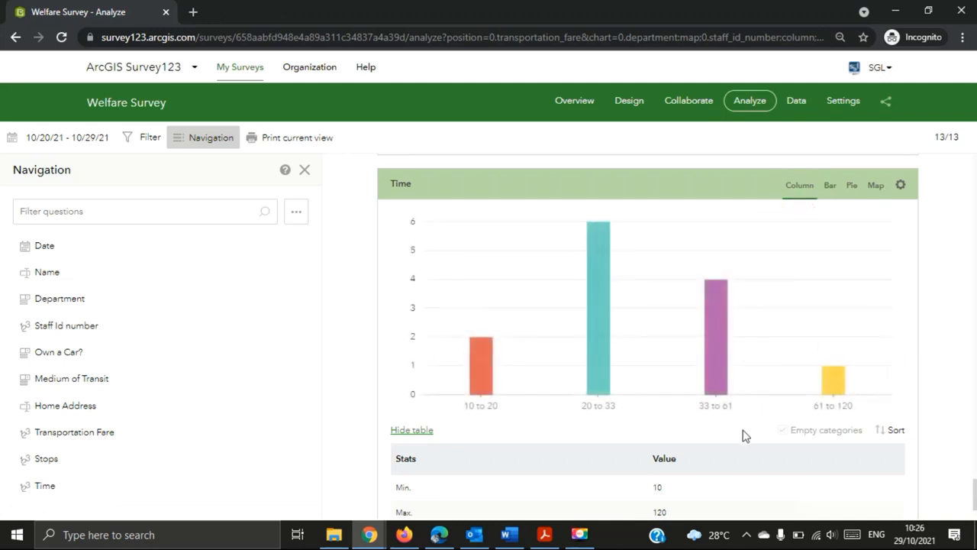
pyautogui.scroll(-1, 741, 432)
pyautogui.scroll(-1, 745, 435)
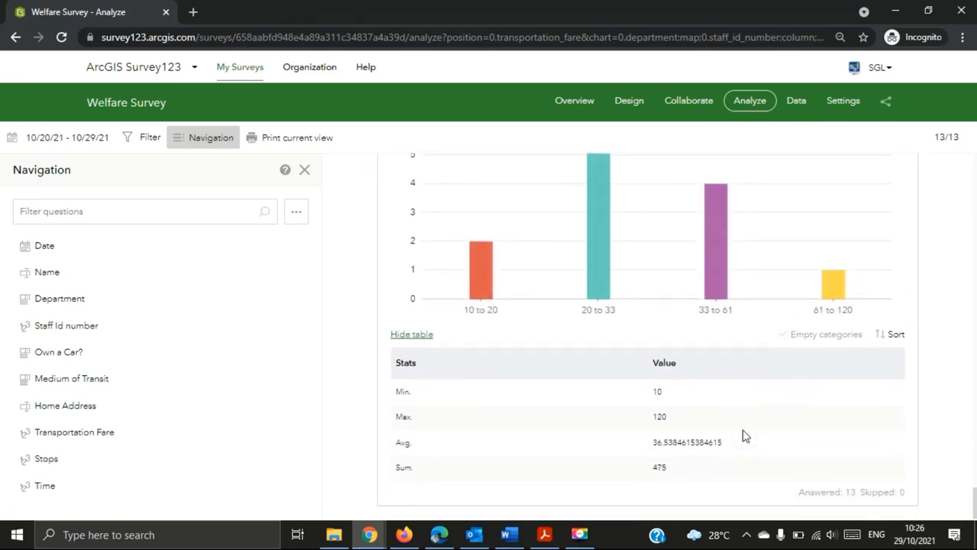
# - Skim back through all question results from Time up to Date, examining the Department and Staff Id number results
pyautogui.scroll(15, 745, 435)
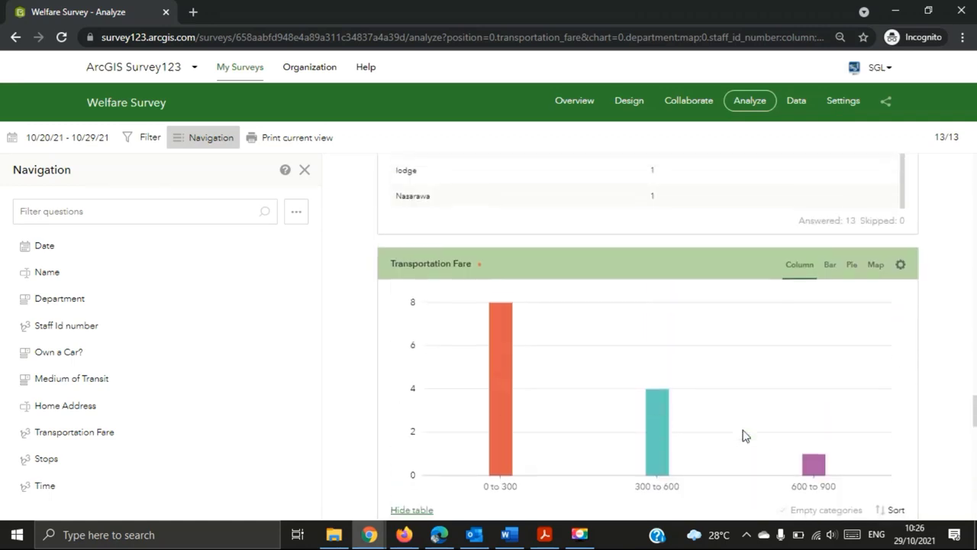
pyautogui.scroll(10, 746, 436)
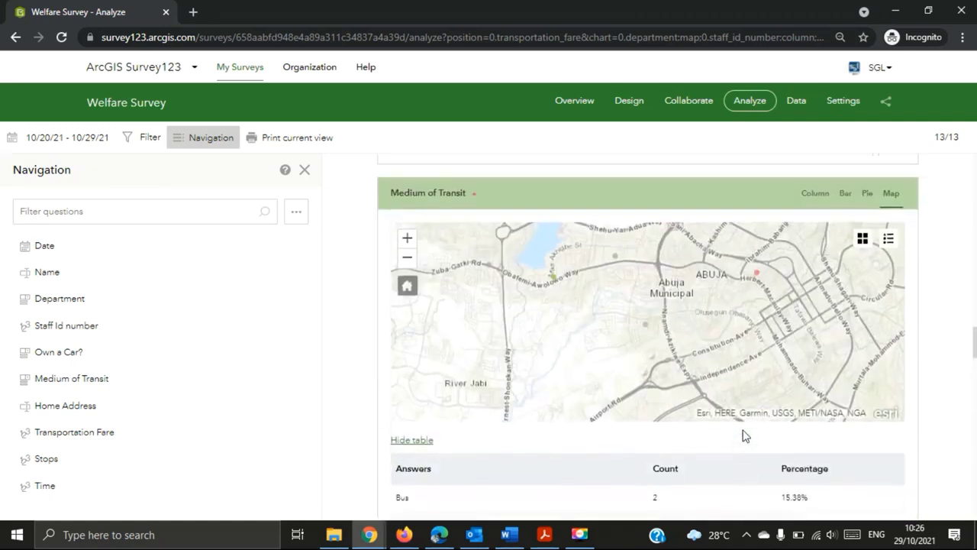
pyautogui.scroll(12, 746, 436)
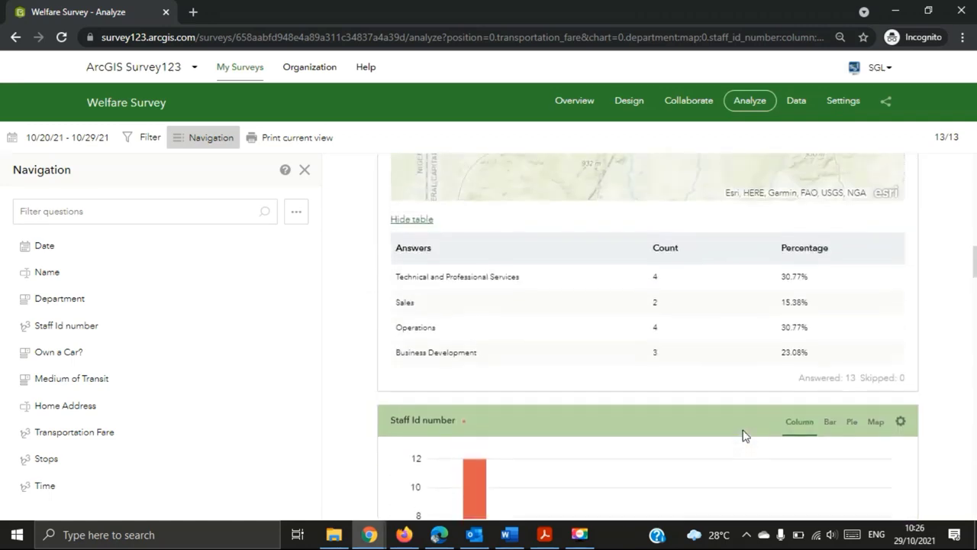
pyautogui.scroll(15, 745, 435)
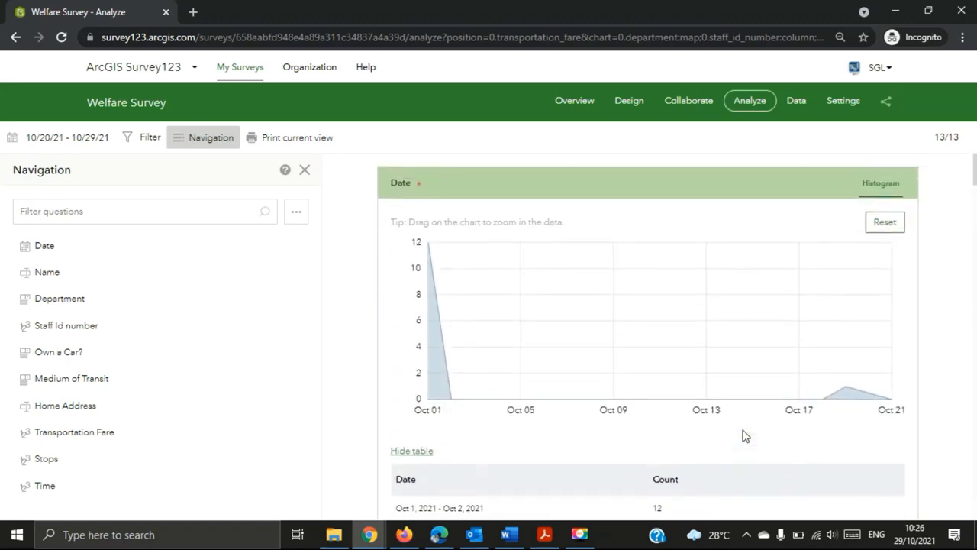
pyautogui.scroll(-10, 745, 435)
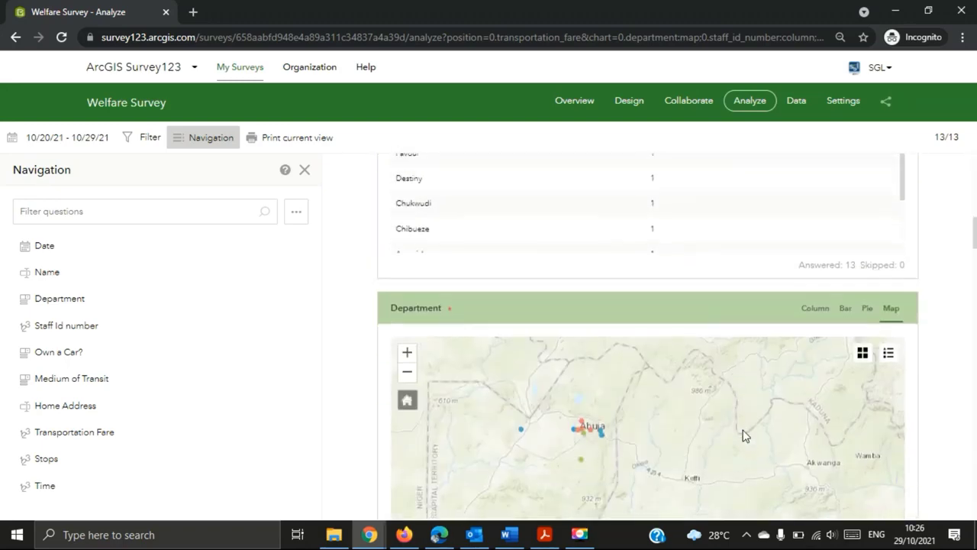
pyautogui.scroll(-7, 745, 435)
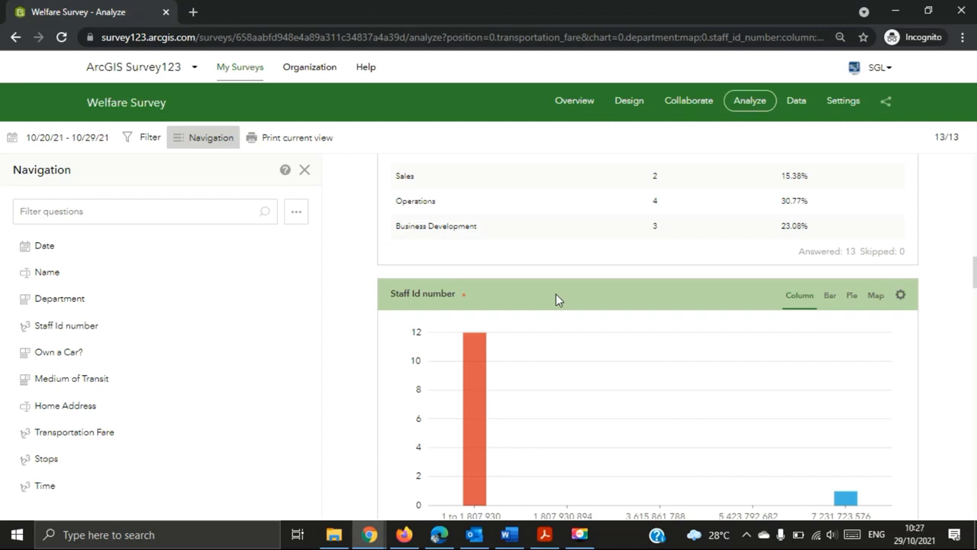
pyautogui.moveTo(974, 274); pyautogui.dragTo(975, 169)
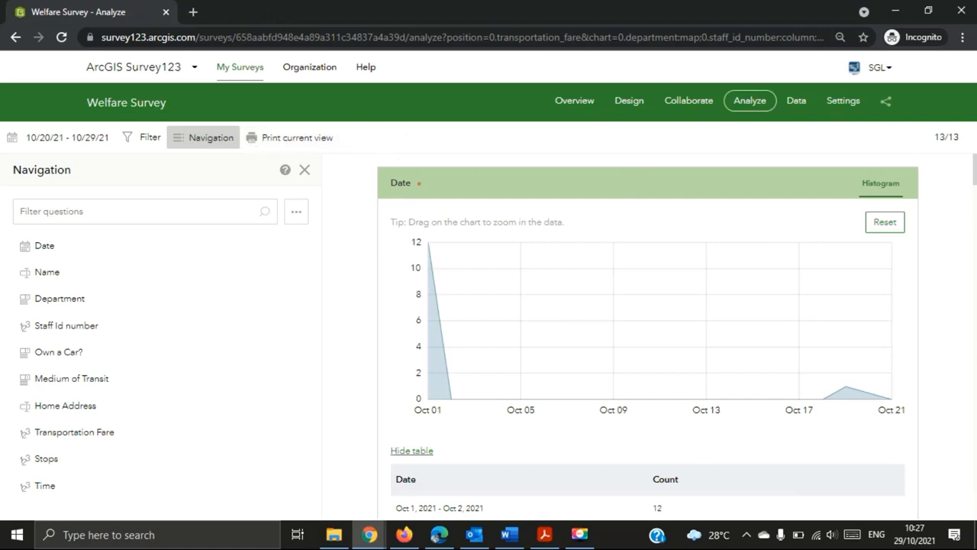
pyautogui.moveTo(975, 164)
pyautogui.mouseDown()
pyautogui.moveTo(974, 245)
pyautogui.moveTo(974, 145)
pyautogui.mouseUp()
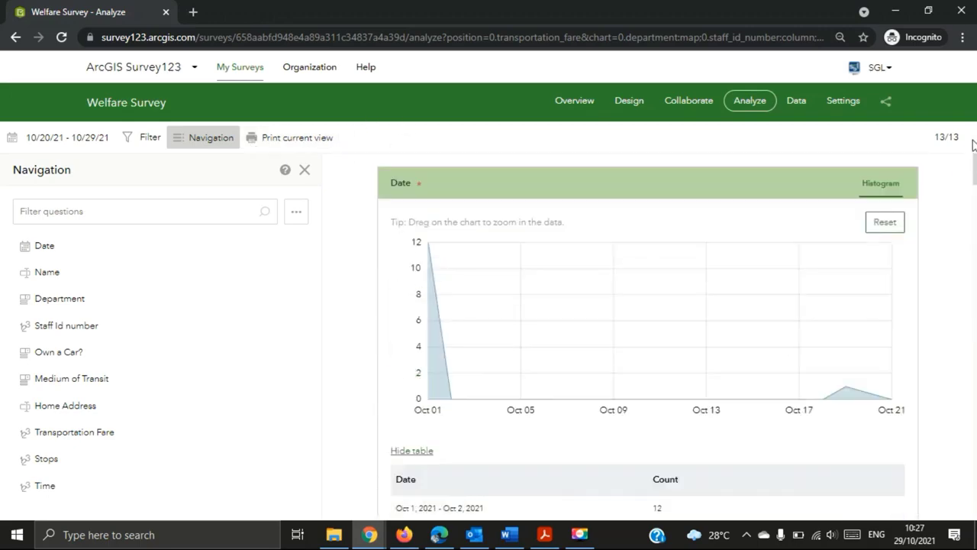
# - Hide the table under the Date histogram and examine the remaining chart
pyautogui.click(411, 452)
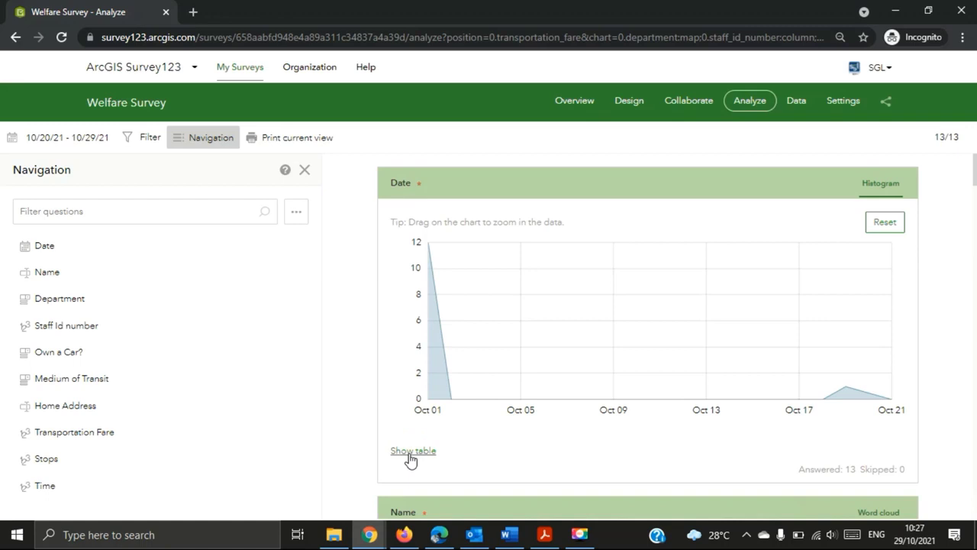
pyautogui.scroll(-1, 717, 394)
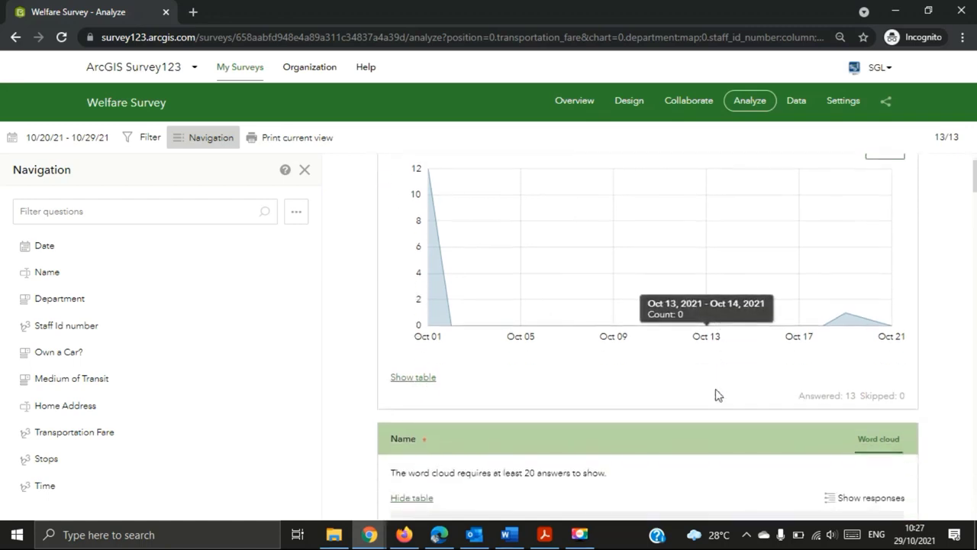
pyautogui.scroll(1, 714, 395)
pyautogui.scroll(-2, 614, 404)
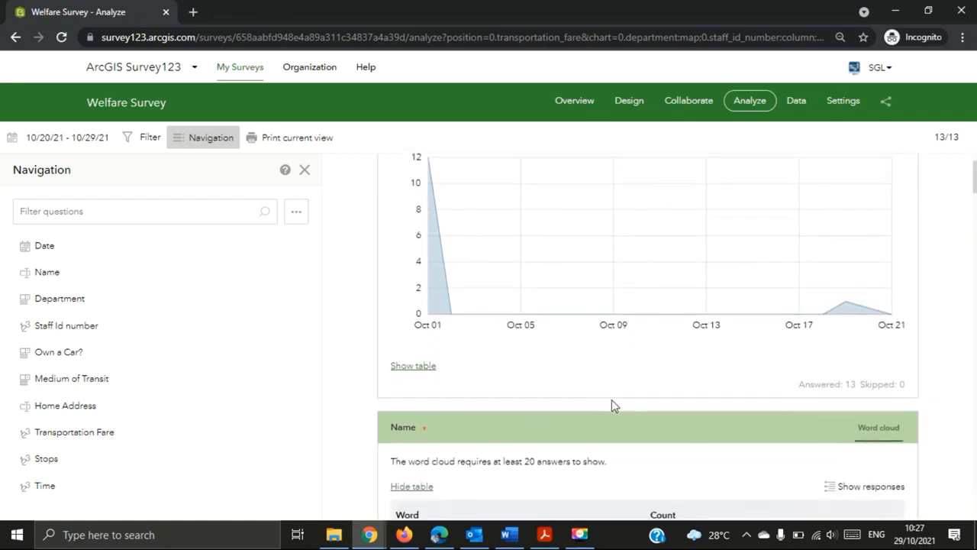
pyautogui.scroll(2, 618, 394)
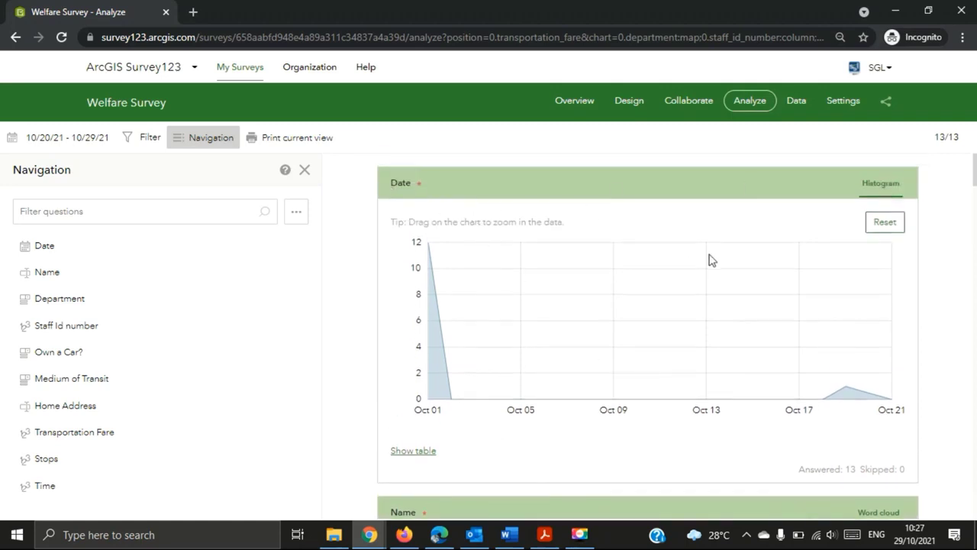
pyautogui.moveTo(975, 178); pyautogui.dragTo(955, 156)
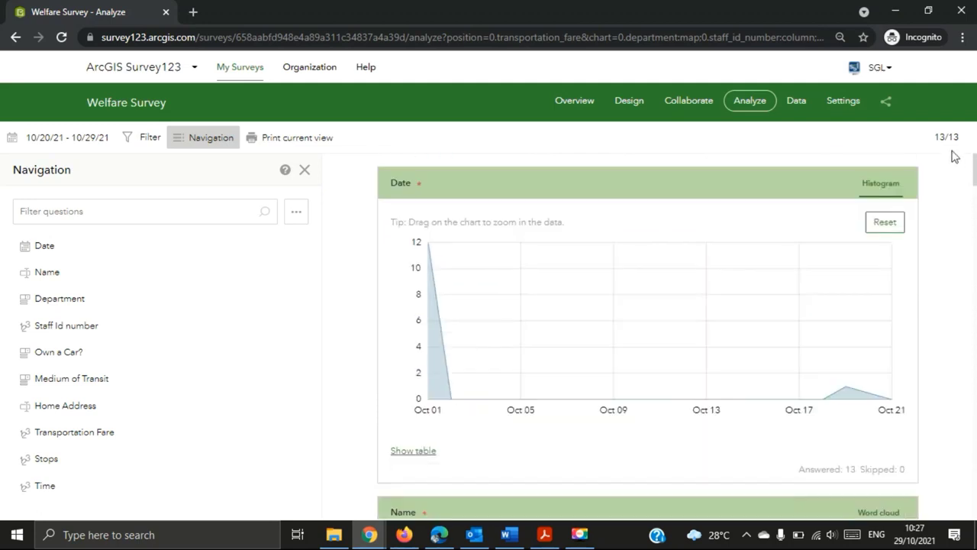
# - Preview the printout of the full analysis view, look through its pages, and close it without printing
pyautogui.click(292, 152)
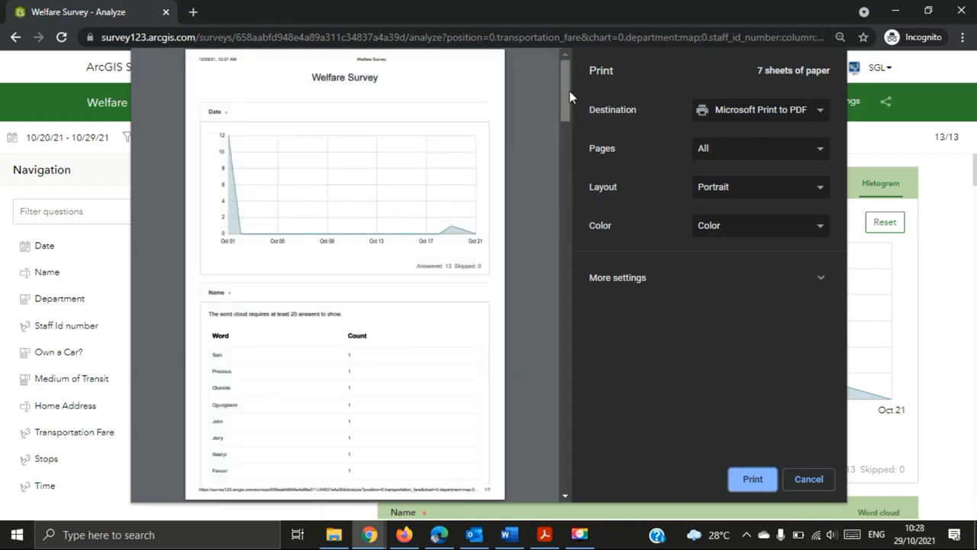
pyautogui.moveTo(570, 91); pyautogui.dragTo(543, 88)
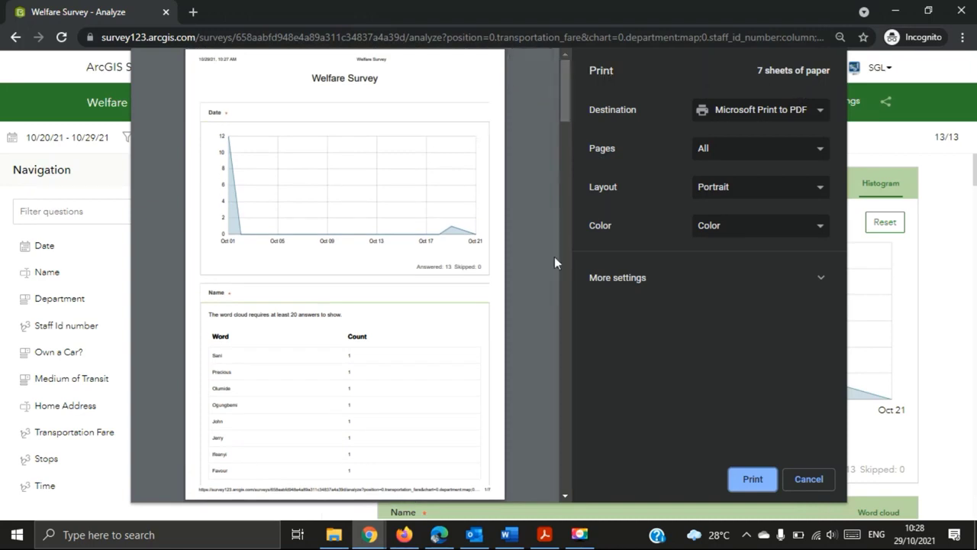
pyautogui.click(799, 482)
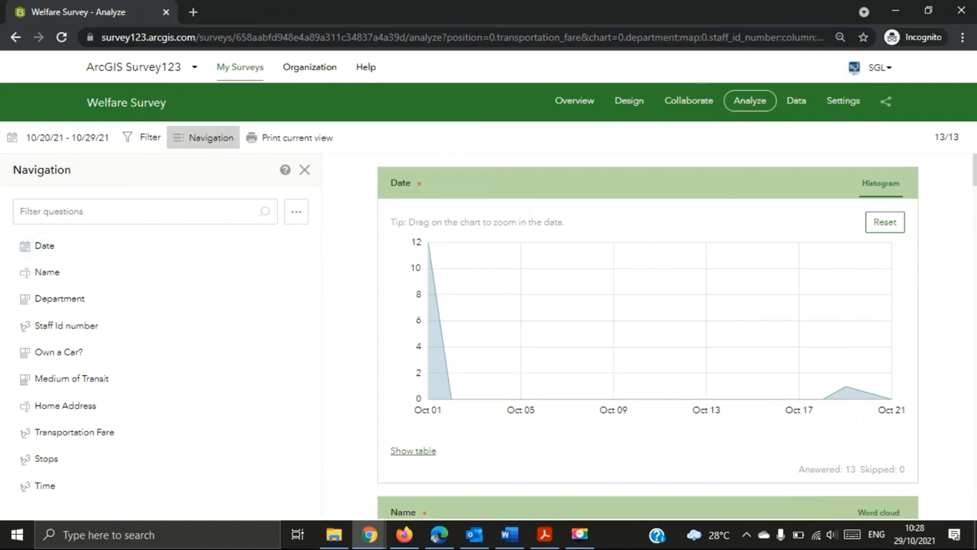
# - Hide the Date, Name and Staff Id number questions from the analysis view
pyautogui.scroll(-1, 534, 221)
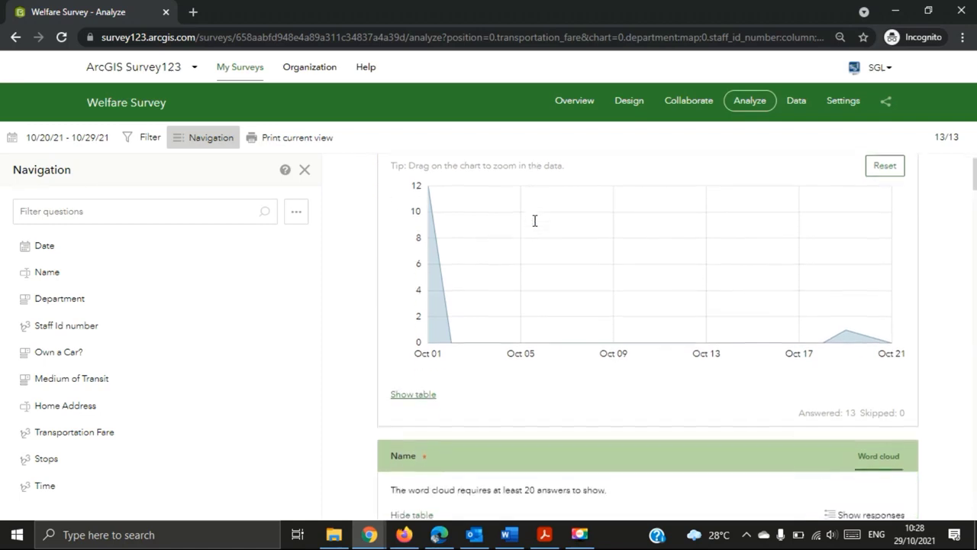
pyautogui.scroll(1, 534, 221)
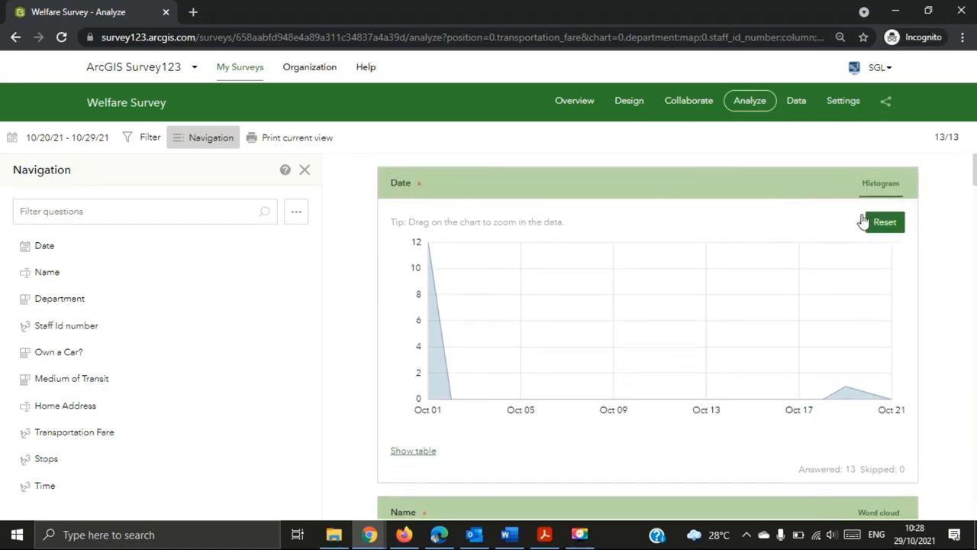
pyautogui.moveTo(258, 256)
pyautogui.click(301, 249)
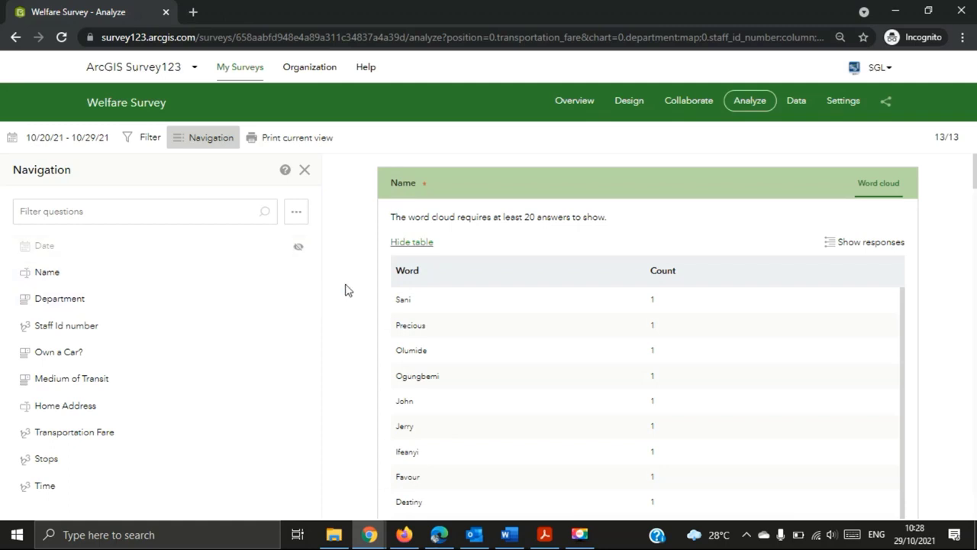
pyautogui.click(300, 273)
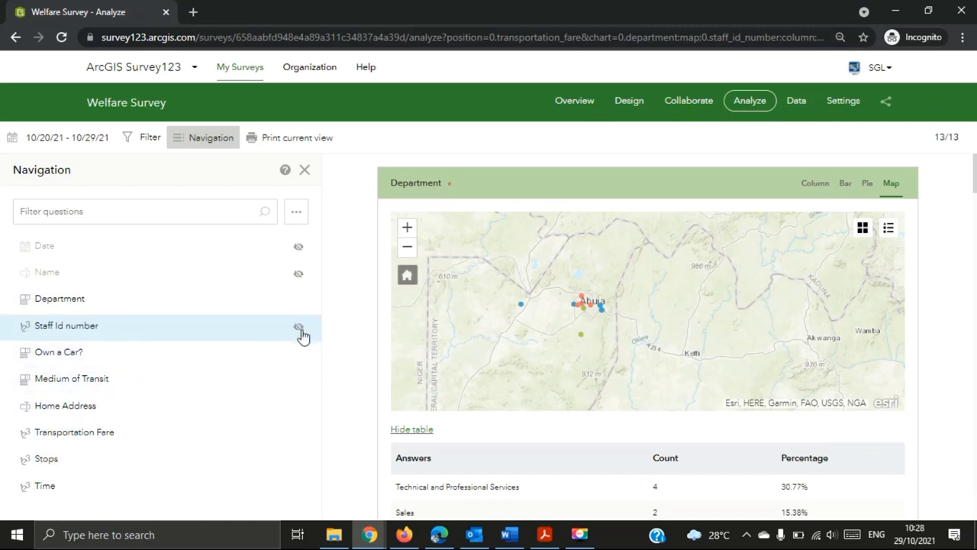
pyautogui.click(299, 329)
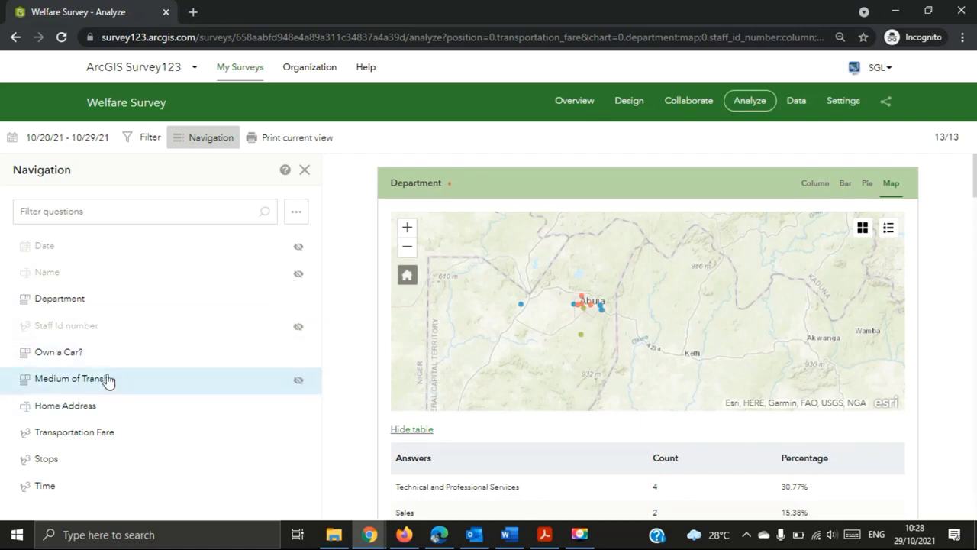
# - Preview the printout with the three questions hidden, look through its pages, and cancel printing
pyautogui.click(269, 137)
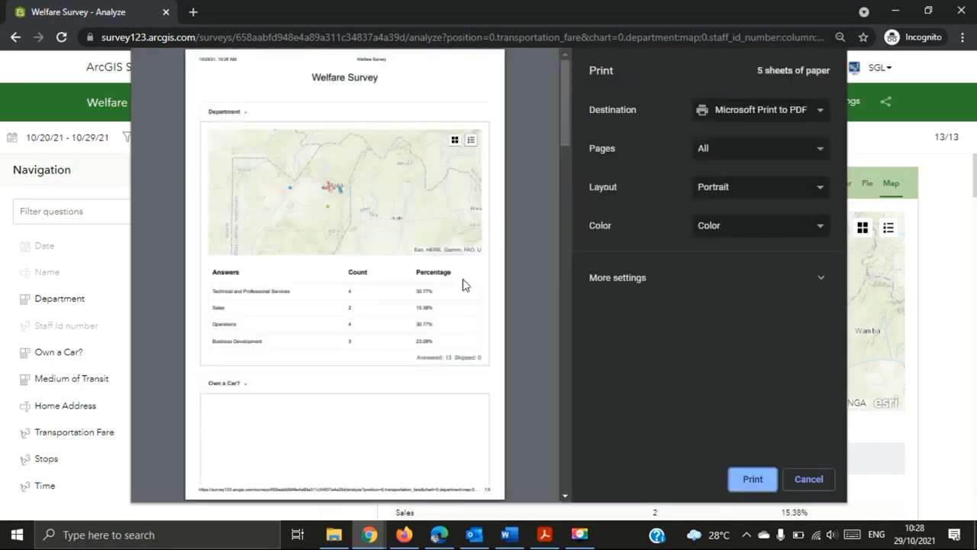
pyautogui.moveTo(562, 109)
pyautogui.mouseDown()
pyautogui.moveTo(562, 180)
pyautogui.moveTo(549, 111)
pyautogui.mouseUp()
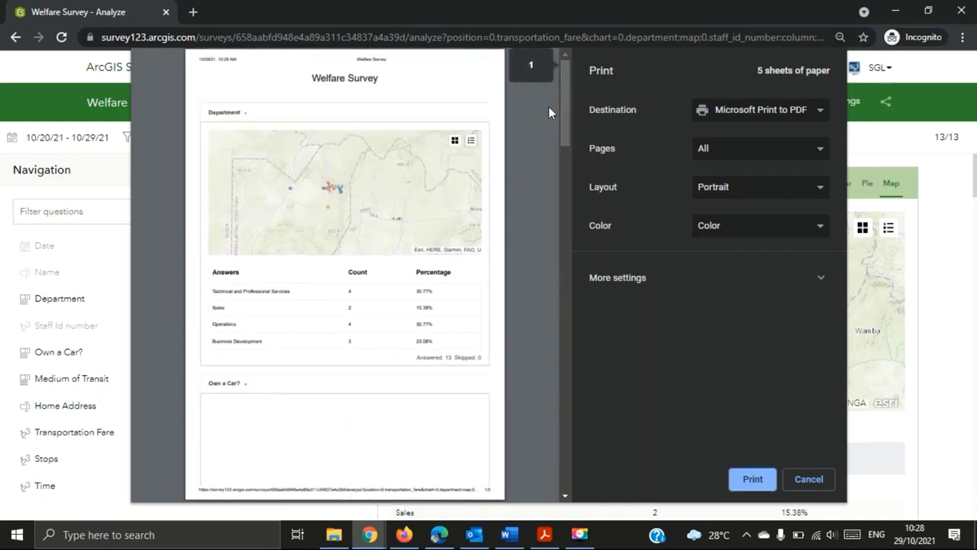
pyautogui.moveTo(561, 111); pyautogui.dragTo(537, 86)
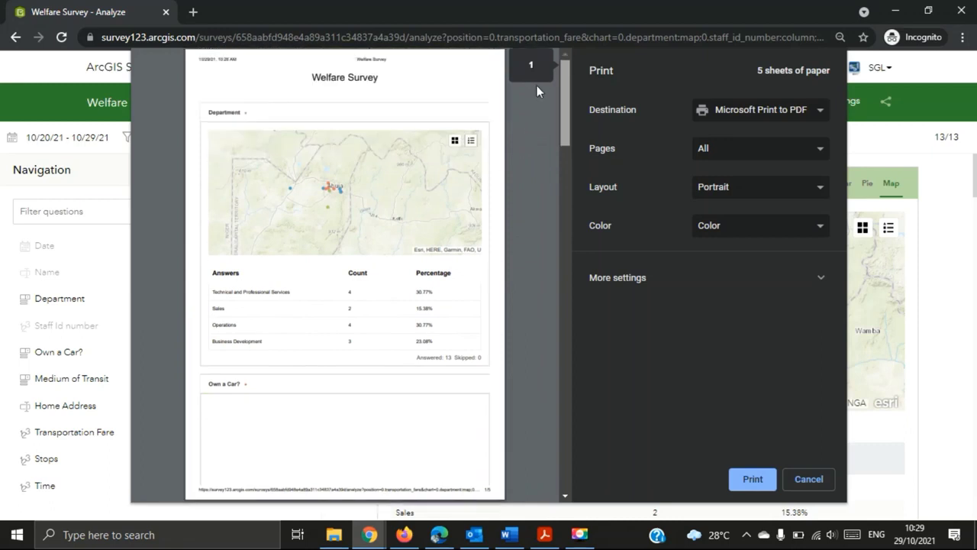
pyautogui.click(809, 480)
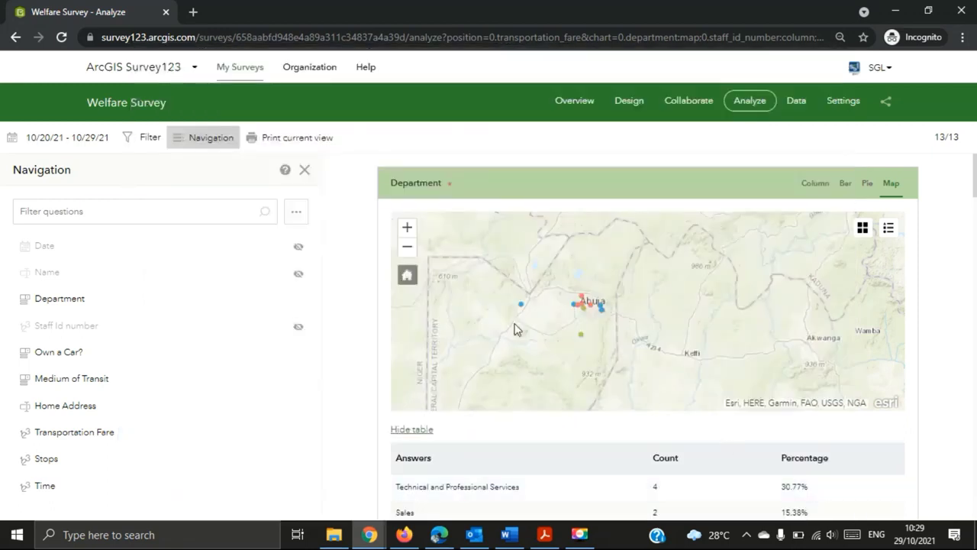